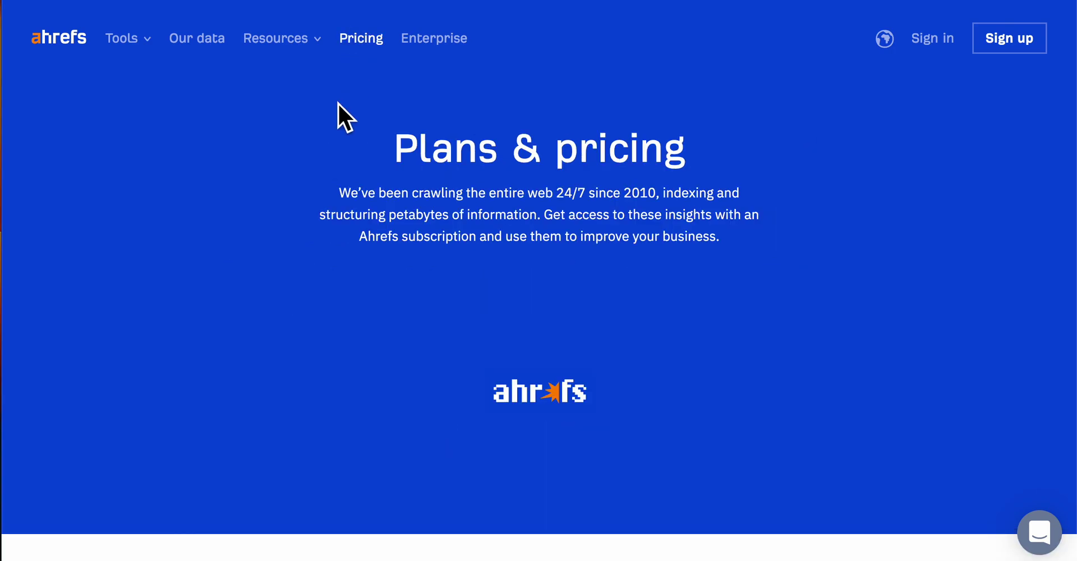
# Scroll the Pricing page down to the feature comparison and back up to the monthly plan prices.
pyautogui.scroll(-1, 344, 115)
pyautogui.scroll(-1, 345, 114)
pyautogui.scroll(-6, 381, 111)
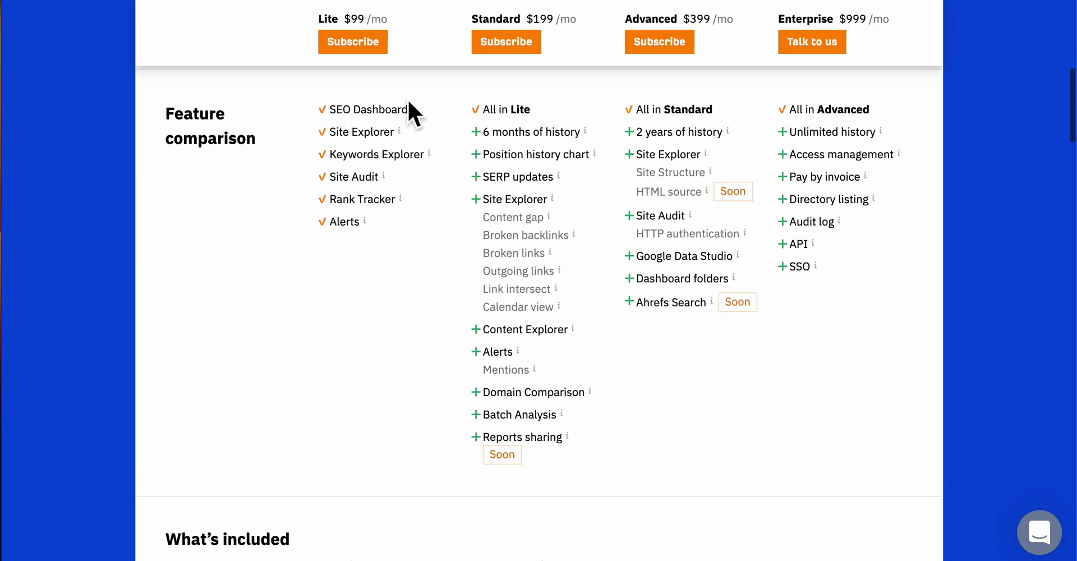
pyautogui.scroll(3, 478, 124)
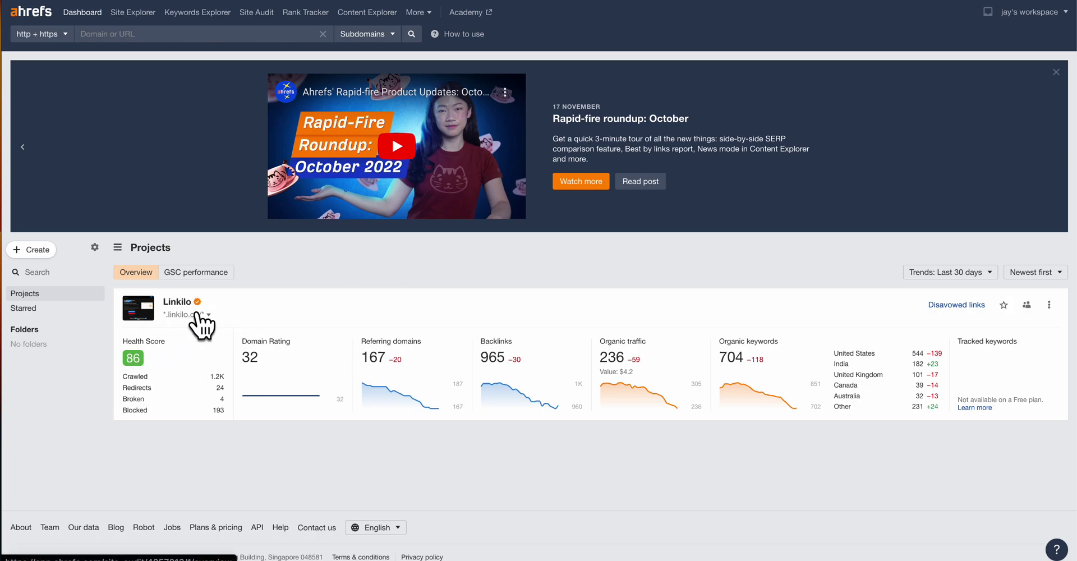
# Start a new project, cancel it, and go to the Linkilo project's Site Audit overview.
pyautogui.click(31, 249)
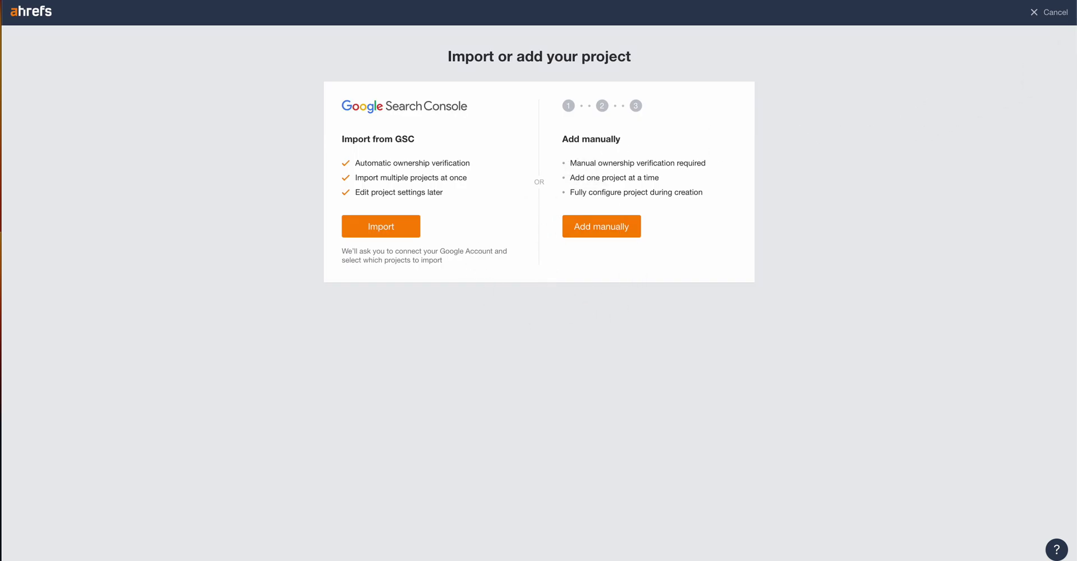
pyautogui.click(1043, 17)
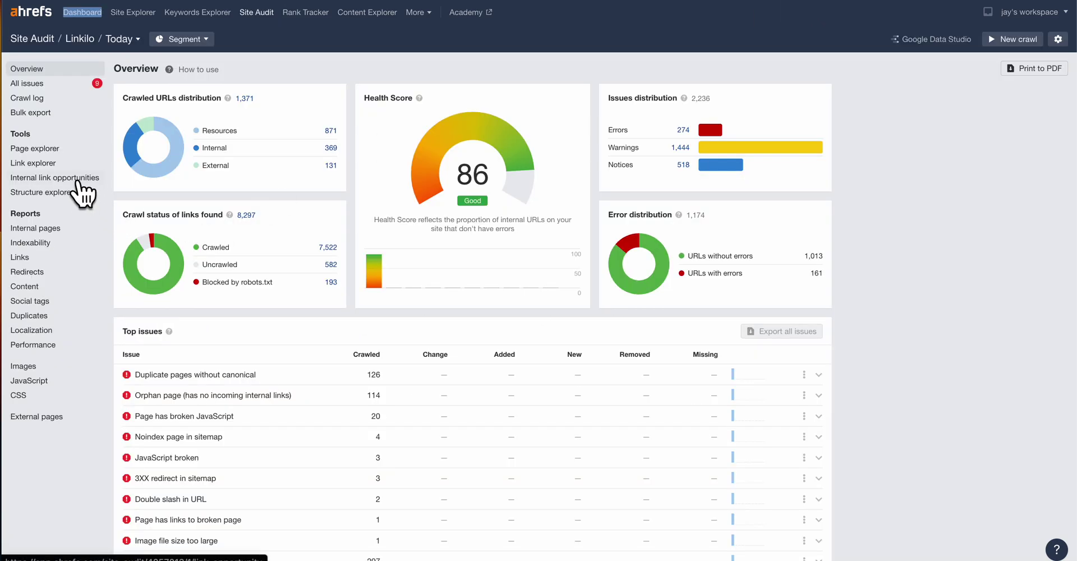
# Open the Internal link opportunities report and inspect the first row's 'anchor text' keyword context.
pyautogui.click(78, 177)
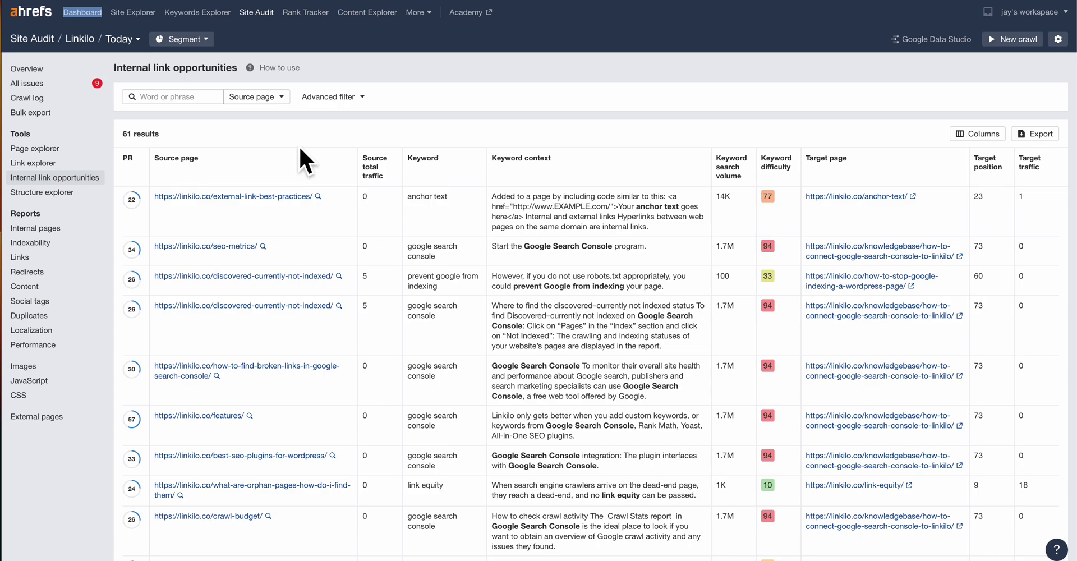
pyautogui.moveTo(126, 161)
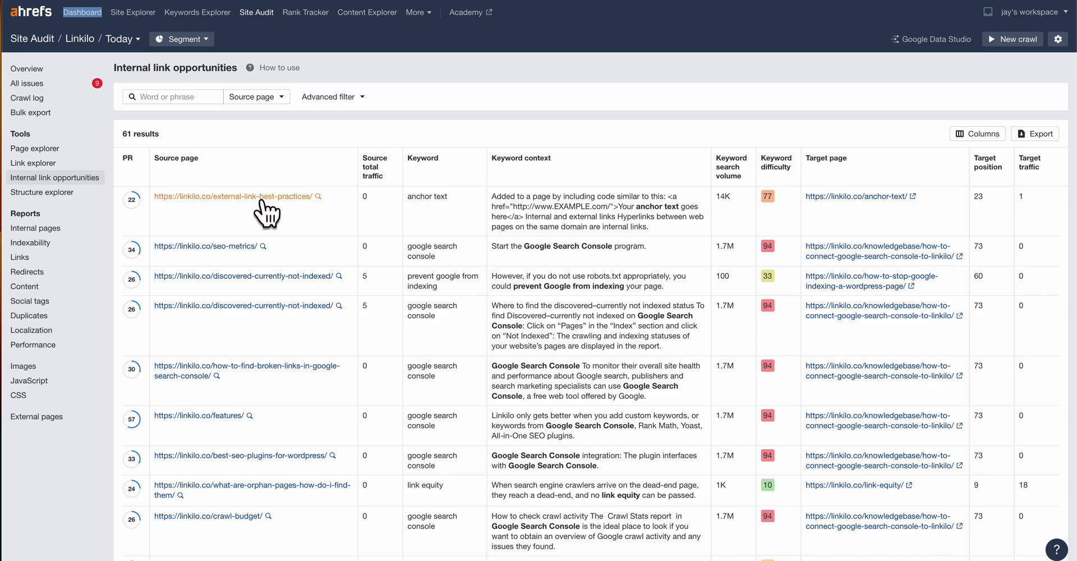
pyautogui.moveTo(517, 207); pyautogui.dragTo(684, 217)
pyautogui.moveTo(684, 217); pyautogui.dragTo(636, 215)
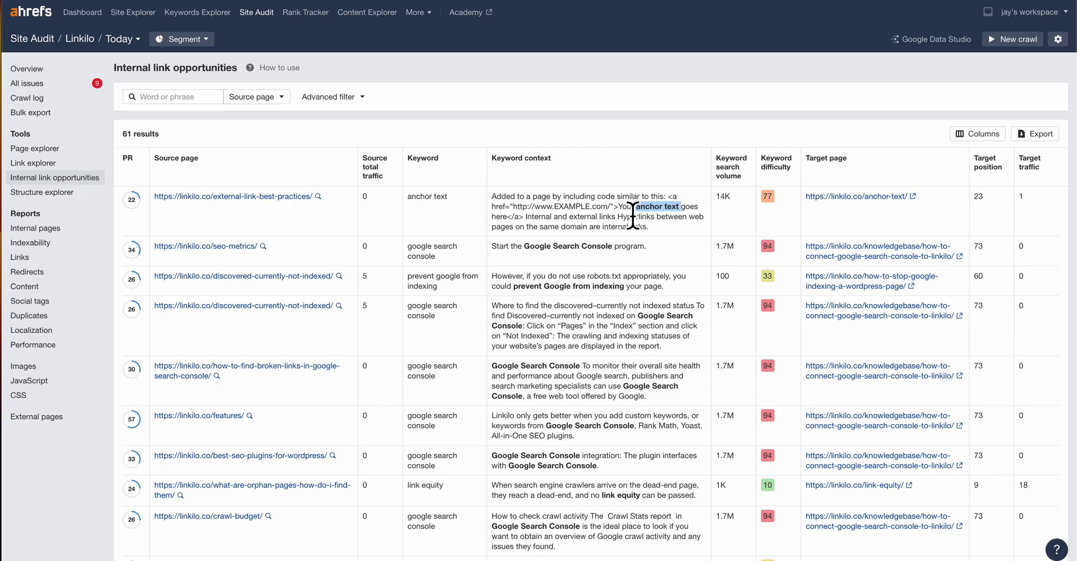
pyautogui.click(632, 215)
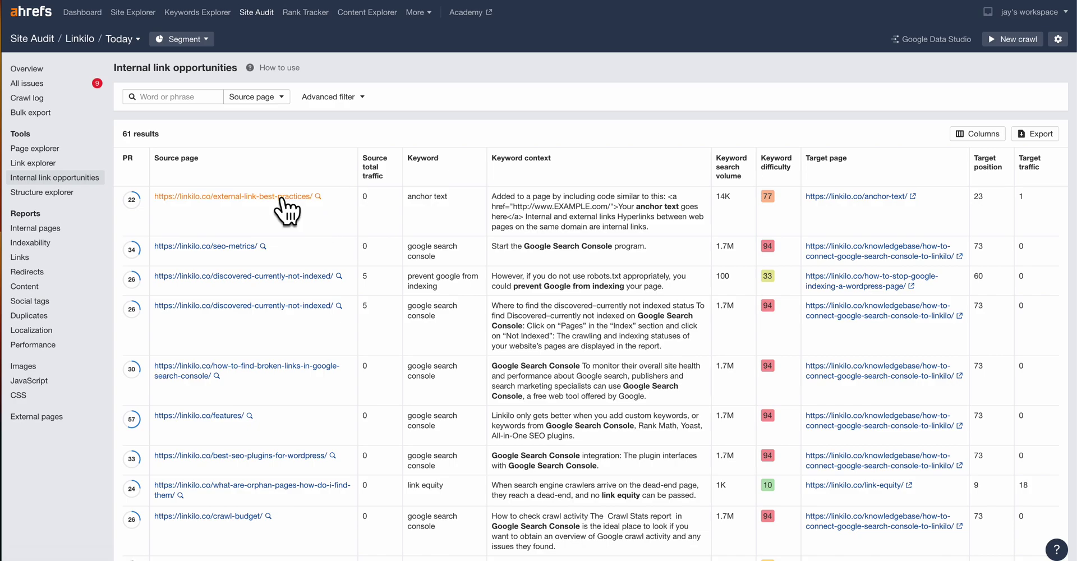
# Open the first row's source page, 'External Link Best Practices That Boost Your Rankings'.
pyautogui.rightClick(286, 198)
pyautogui.click(241, 199)
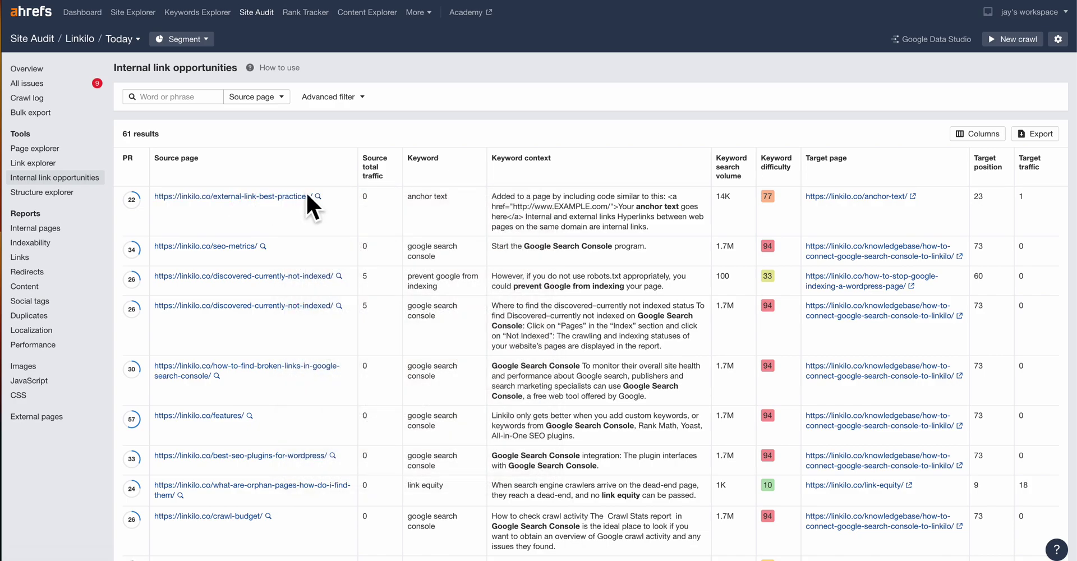
pyautogui.click(293, 196)
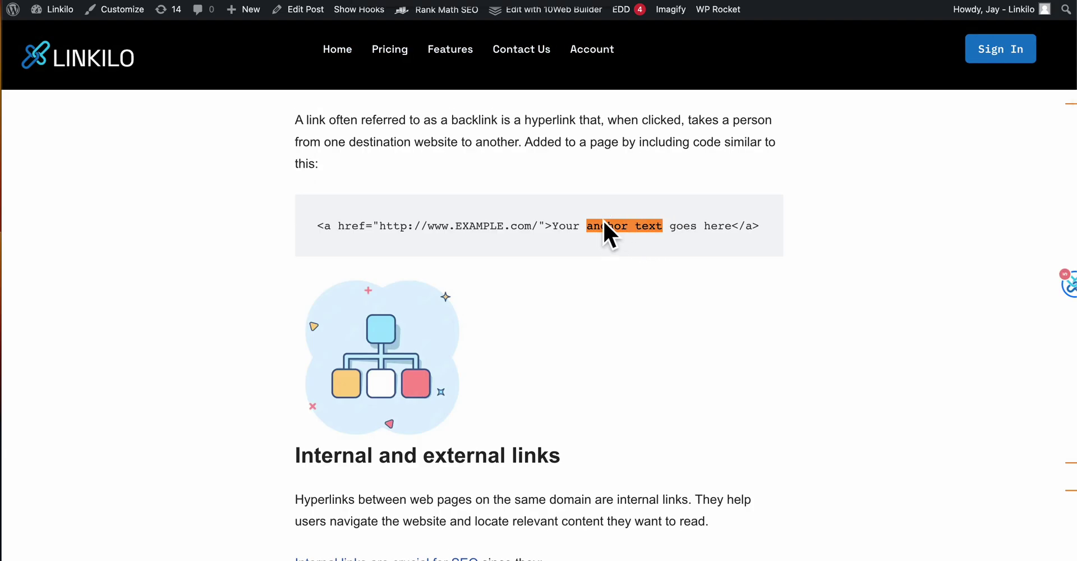
# Highlight the <a href> code sample around 'anchor text' in the external-link-best-practices post.
pyautogui.moveTo(552, 226); pyautogui.dragTo(719, 236)
pyautogui.click(621, 210)
pyautogui.moveTo(400, 227); pyautogui.dragTo(317, 227)
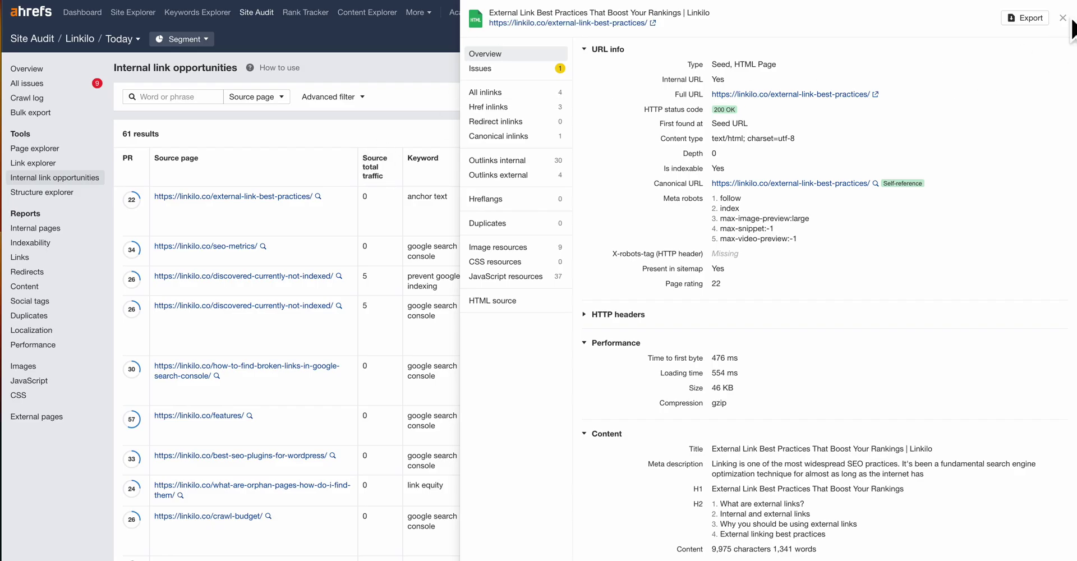
# Close the source page details panel and load all 61 opportunities with Show more.
pyautogui.click(1062, 18)
pyautogui.scroll(-1, 849, 226)
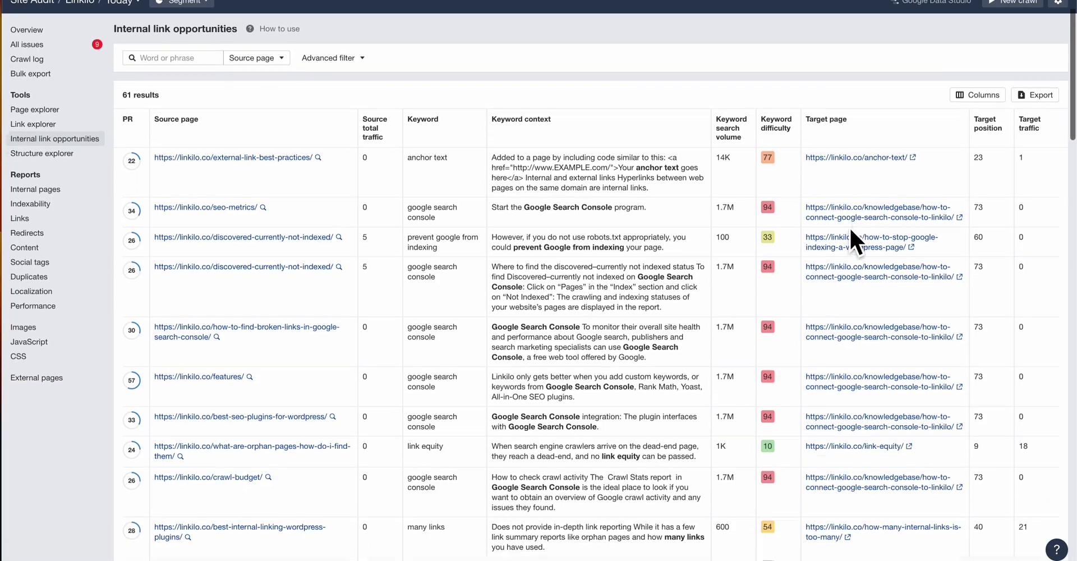
pyautogui.scroll(-20, 848, 227)
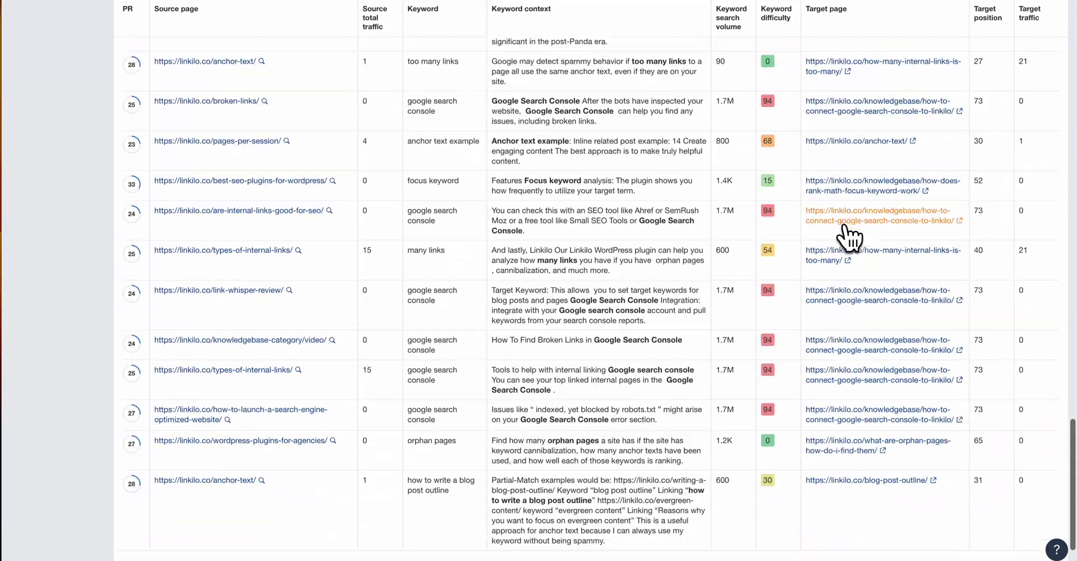
pyautogui.scroll(20, 849, 227)
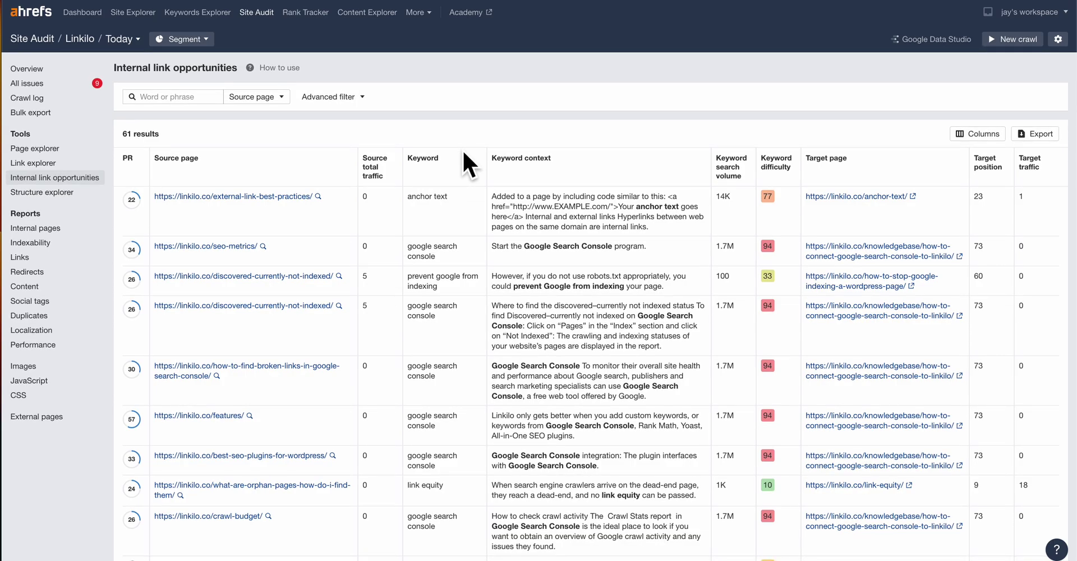
pyautogui.scroll(-15, 462, 150)
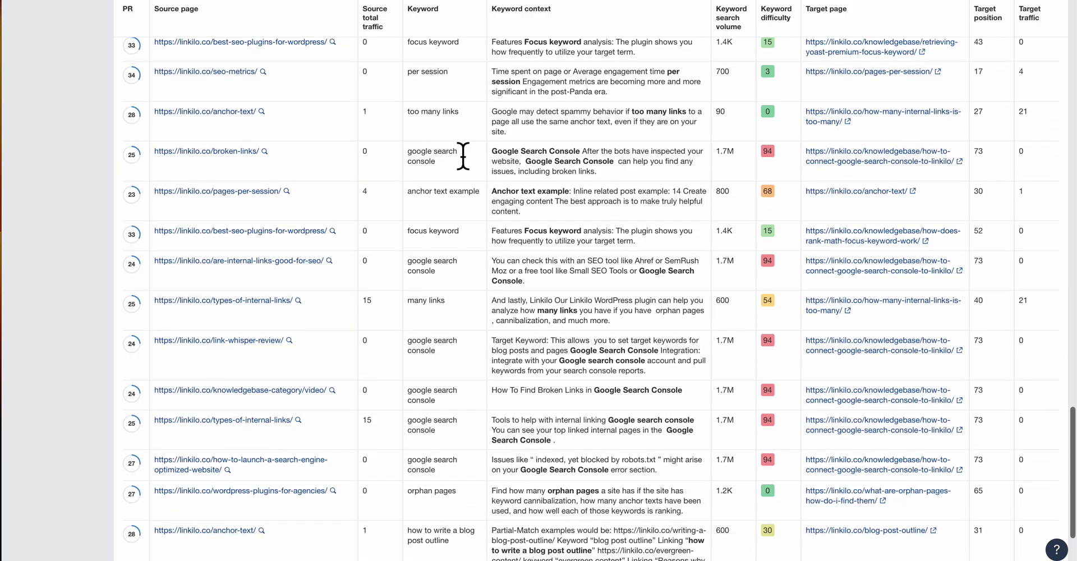
pyautogui.scroll(-3, 462, 149)
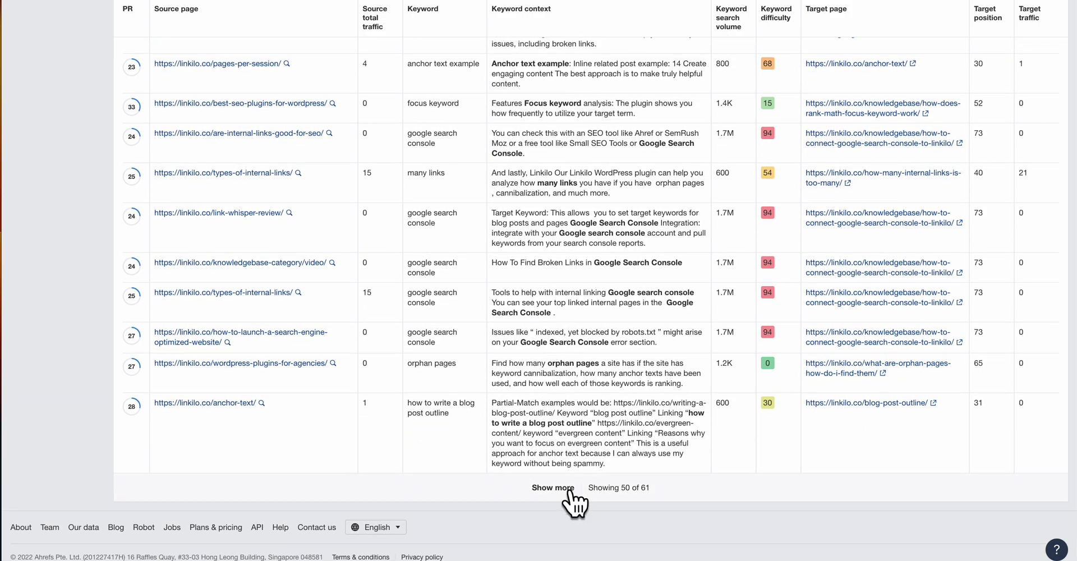
pyautogui.click(562, 489)
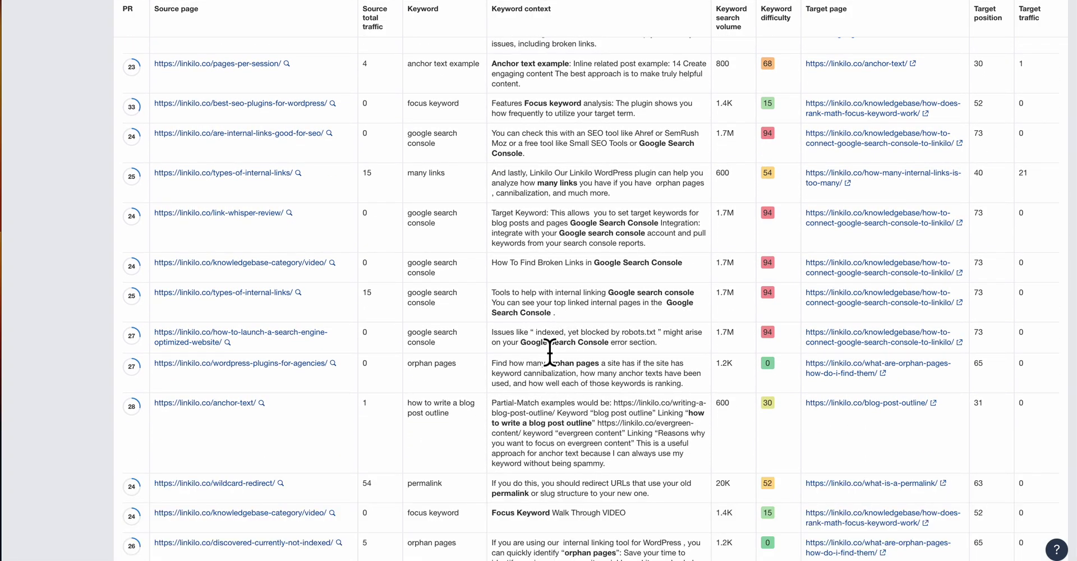
pyautogui.scroll(-10, 549, 351)
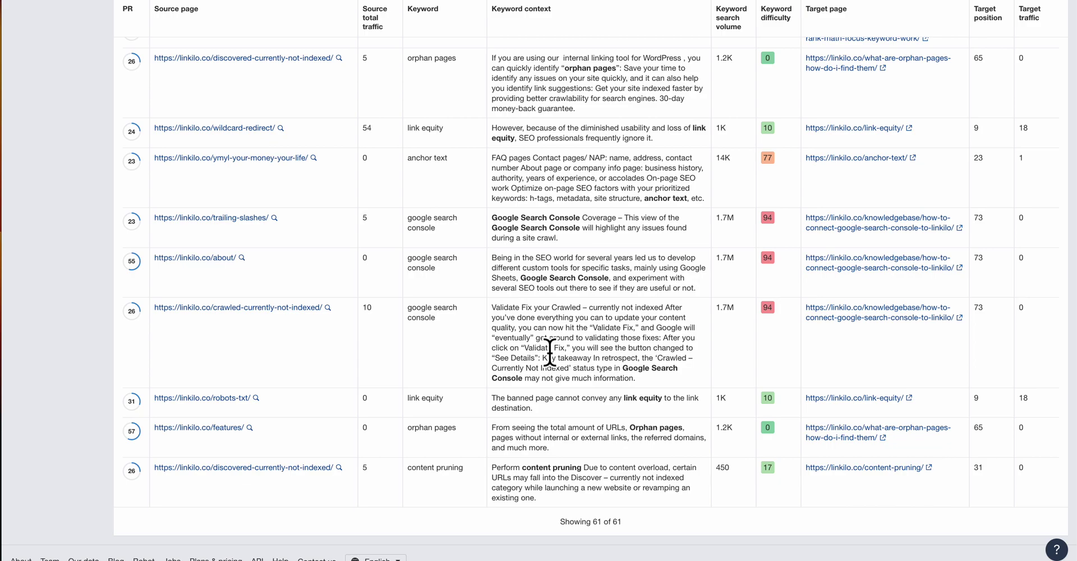
# Review the keyword contexts in the about/ row and another row, then return to the top.
pyautogui.moveTo(413, 258); pyautogui.dragTo(451, 273)
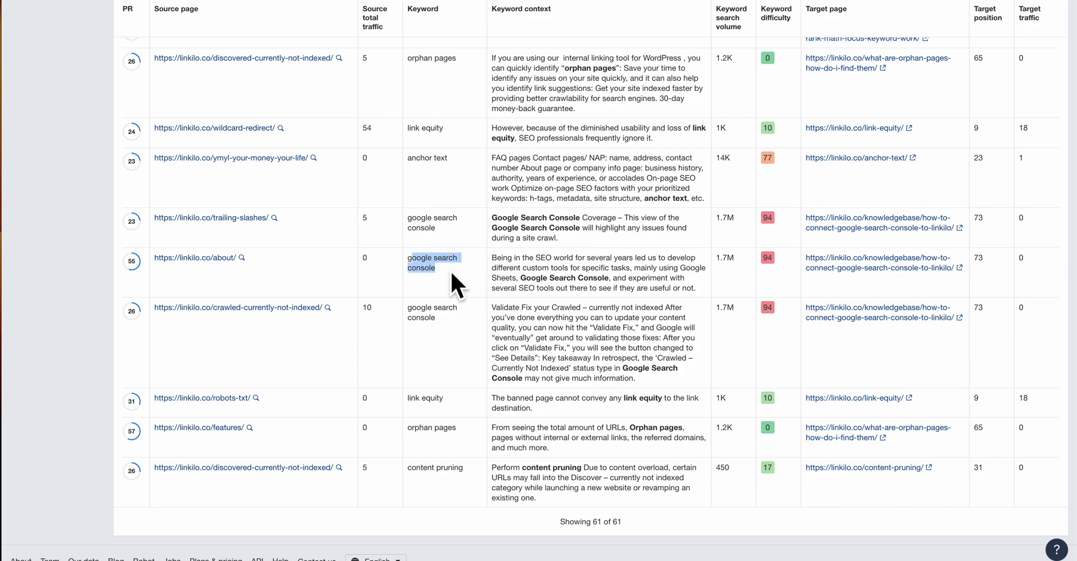
pyautogui.click(583, 262)
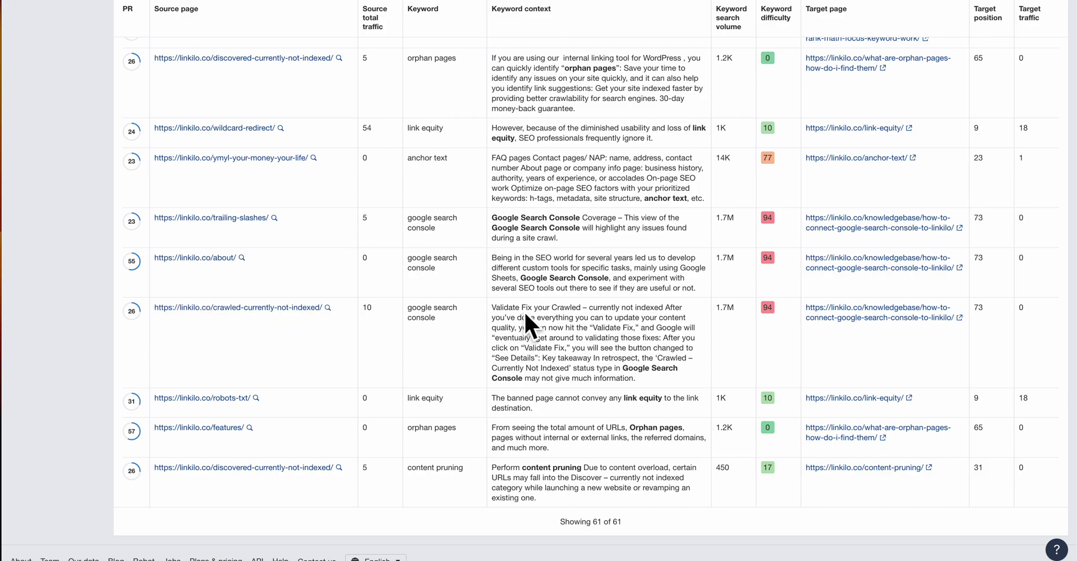
pyautogui.moveTo(616, 371); pyautogui.dragTo(671, 386)
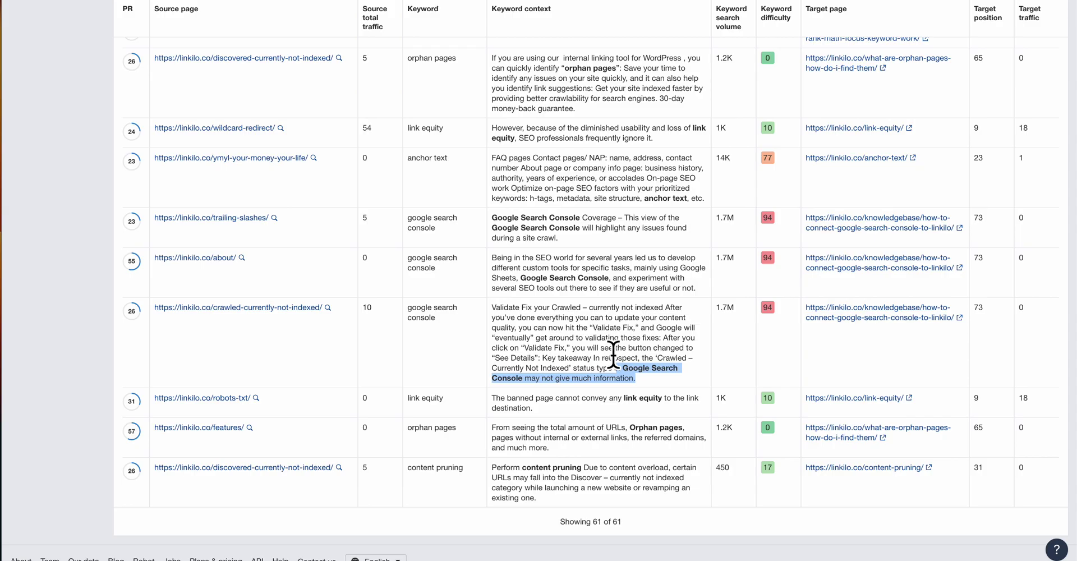
pyautogui.scroll(15, 614, 356)
pyautogui.scroll(15, 612, 348)
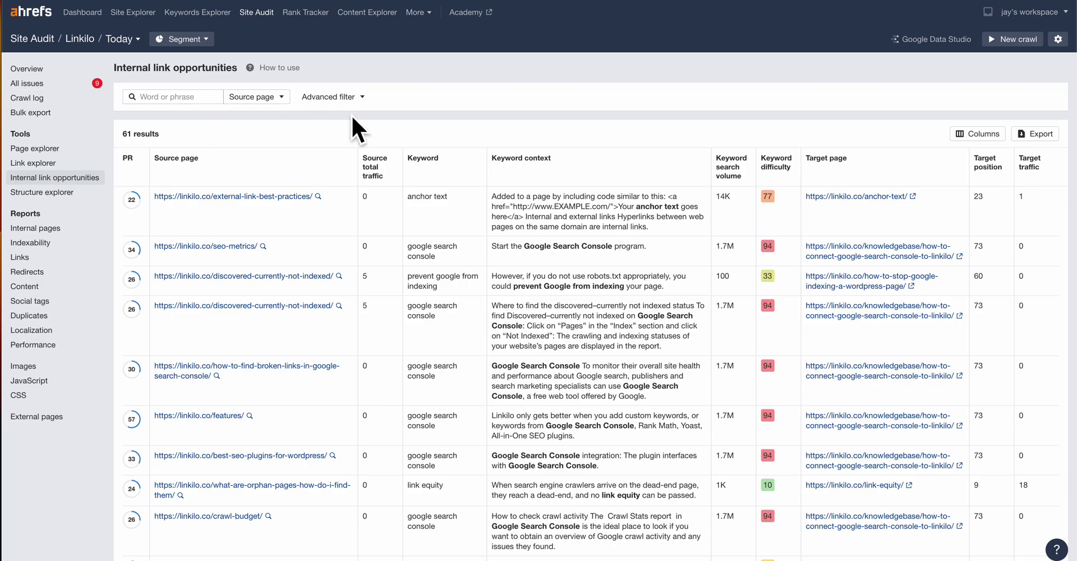
# Add a Keyword rule for 'internal link' to the advanced filter and apply it, getting 0 results.
pyautogui.click(337, 101)
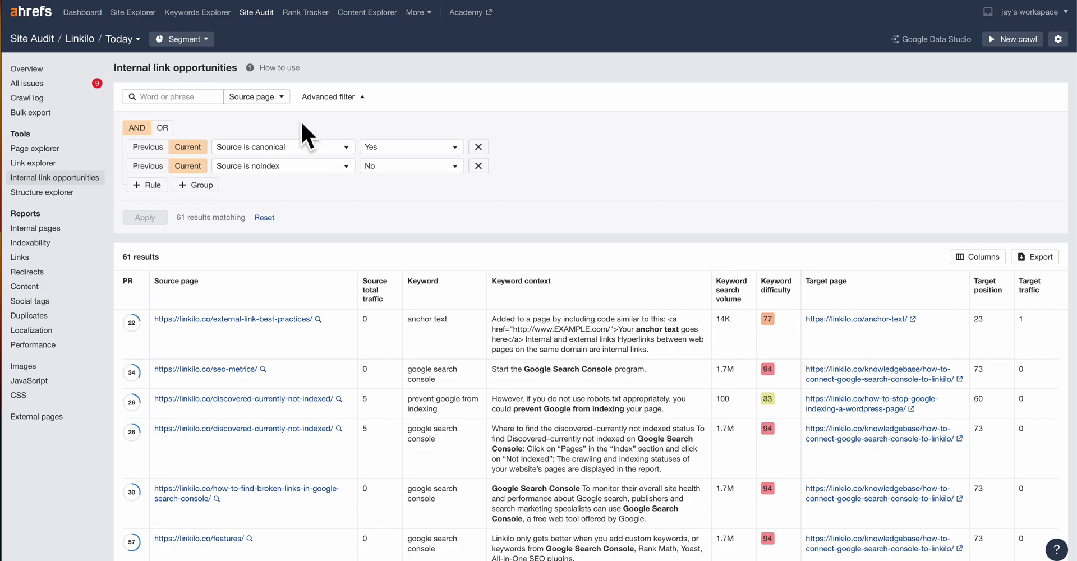
pyautogui.click(148, 186)
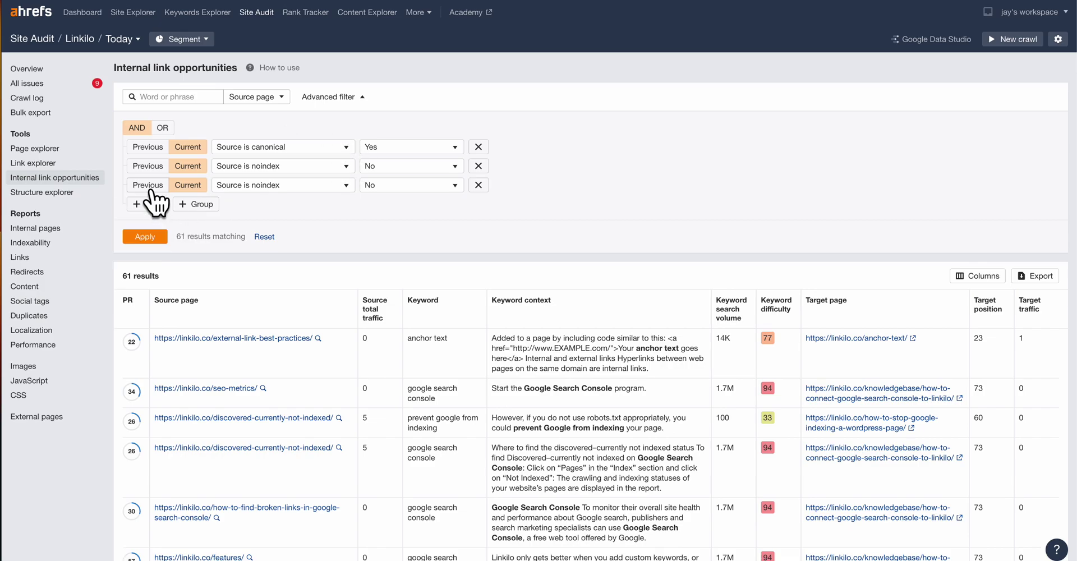
pyautogui.click(291, 186)
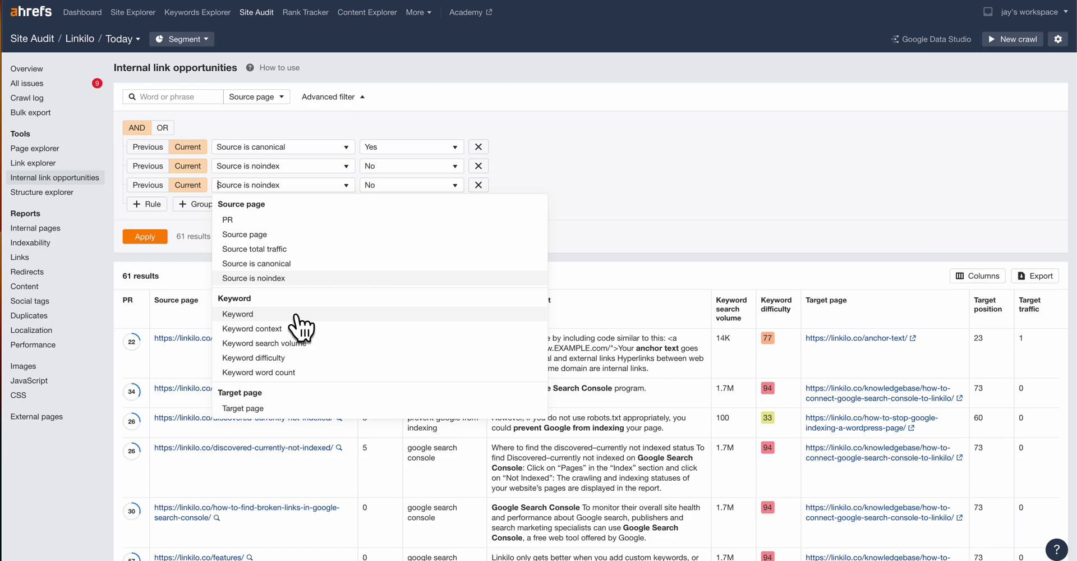
pyautogui.click(296, 315)
pyautogui.click(526, 185)
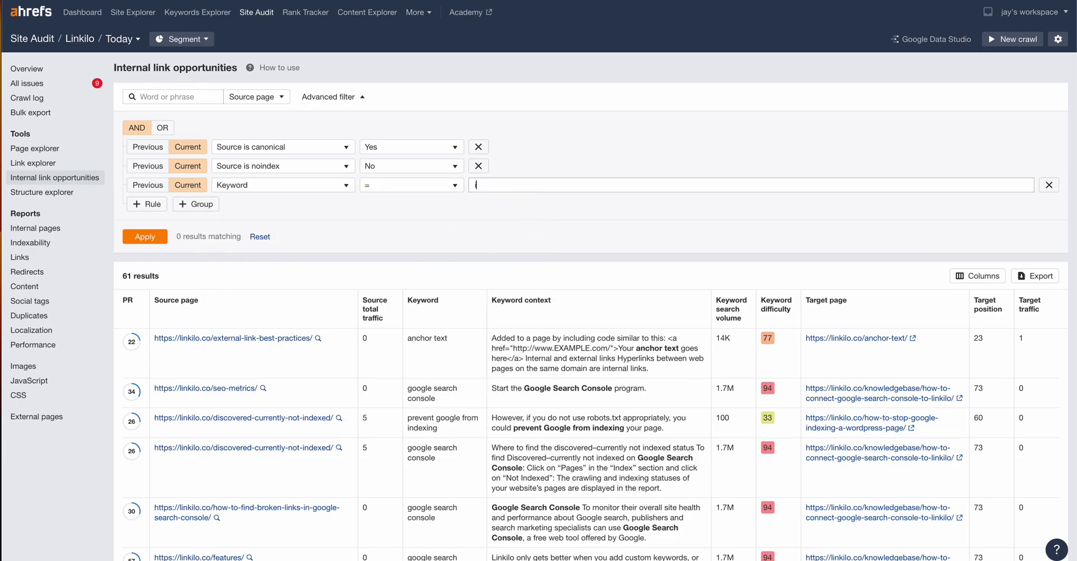
pyautogui.write('k')
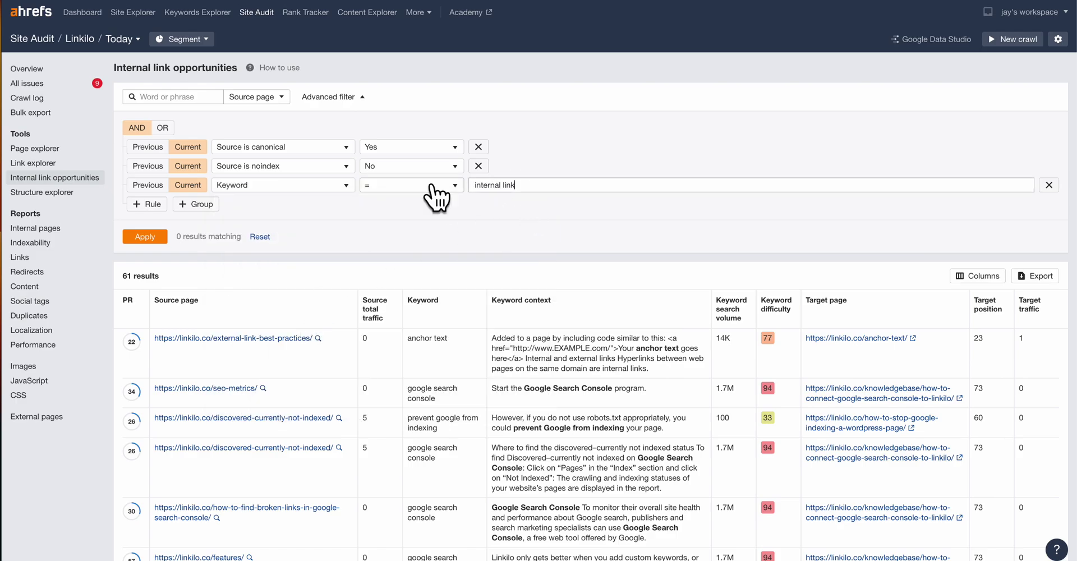
pyautogui.click(144, 237)
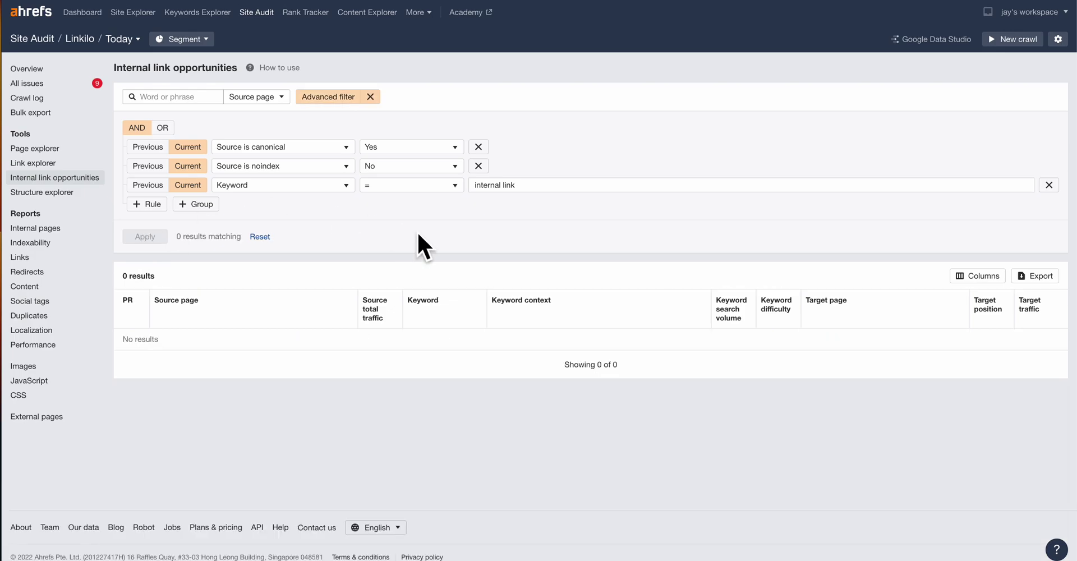
# Select the keyword value and switch to the Linkilo site's WordPress dashboard.
pyautogui.tripleClick(559, 189)
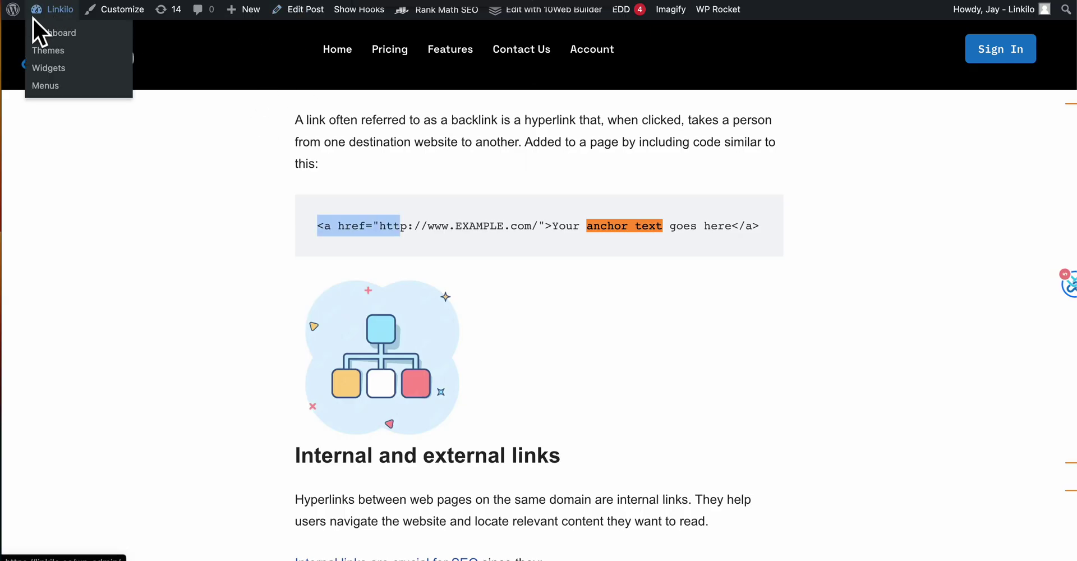
pyautogui.moveTo(53, 9)
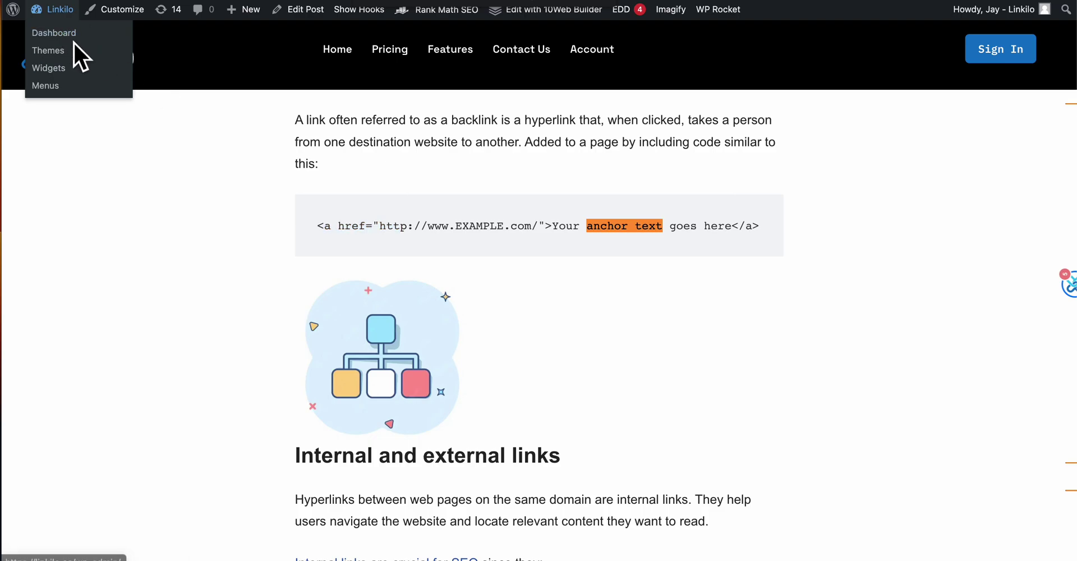
pyautogui.click(66, 34)
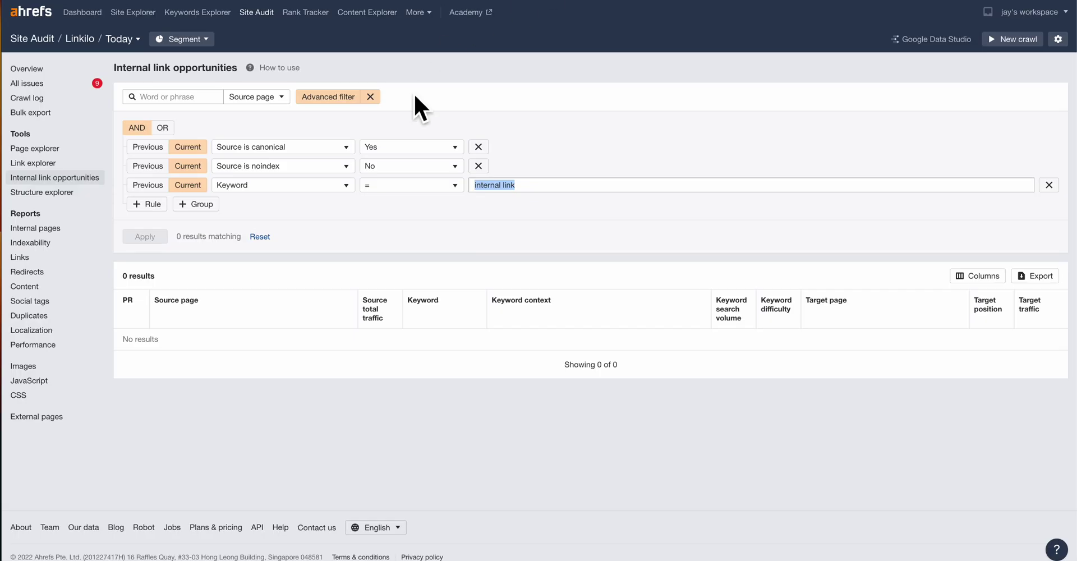
# Filter the keyword to 'anchor text' and read the context of both matching results.
pyautogui.write('a')
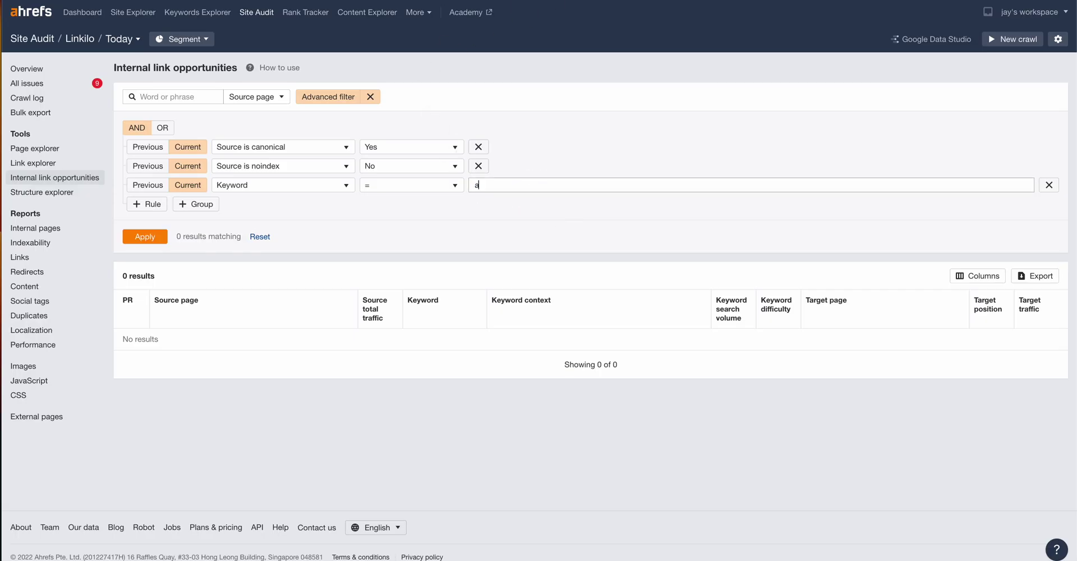
pyautogui.write('nchor text')
pyautogui.click(143, 238)
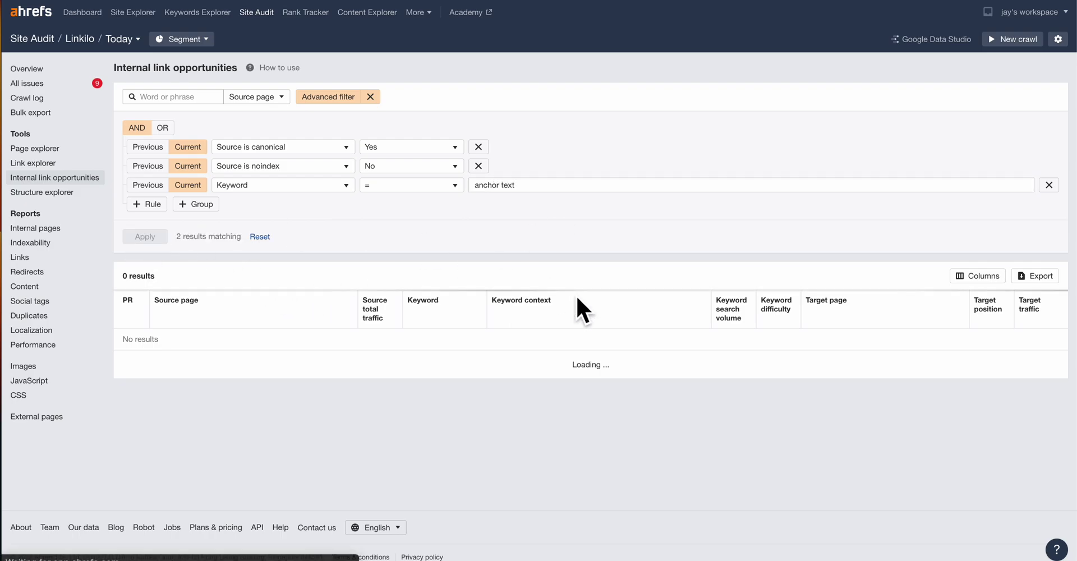
pyautogui.moveTo(637, 347); pyautogui.dragTo(695, 381)
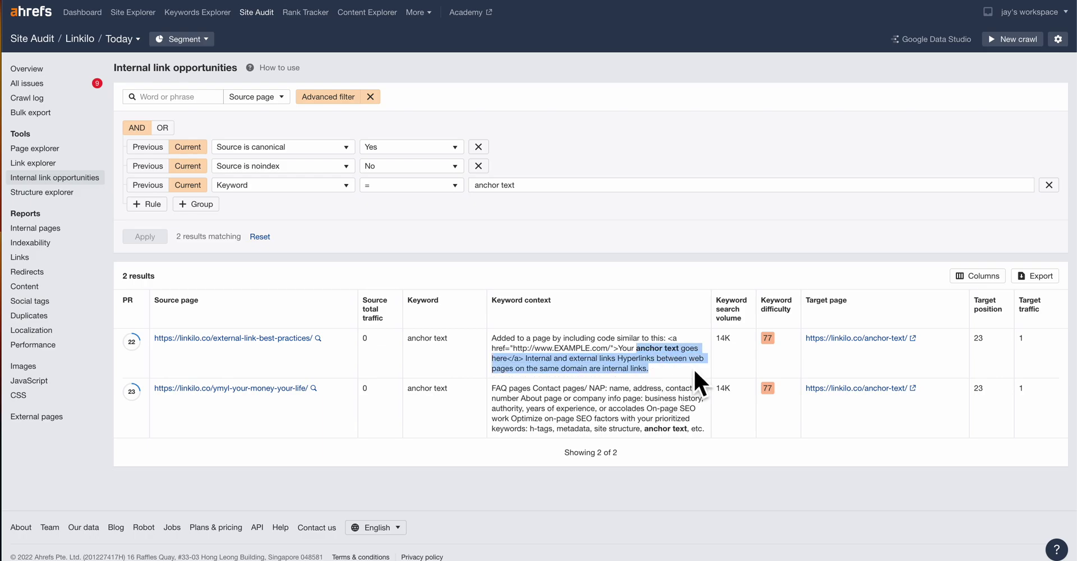
pyautogui.click(698, 383)
pyautogui.moveTo(645, 348); pyautogui.dragTo(685, 348)
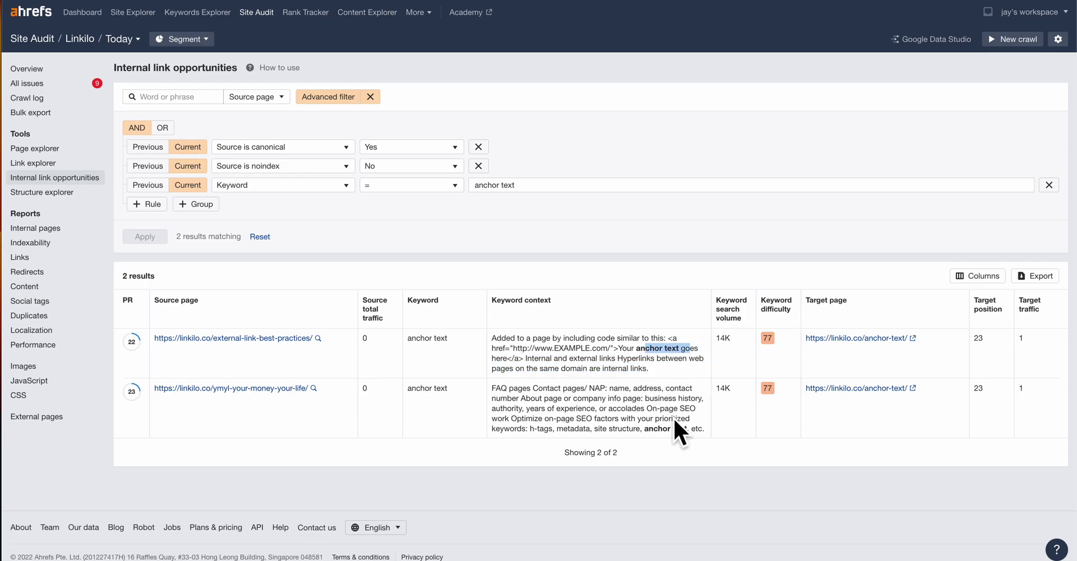
pyautogui.click(655, 437)
pyautogui.moveTo(655, 437); pyautogui.dragTo(688, 437)
pyautogui.click(688, 437)
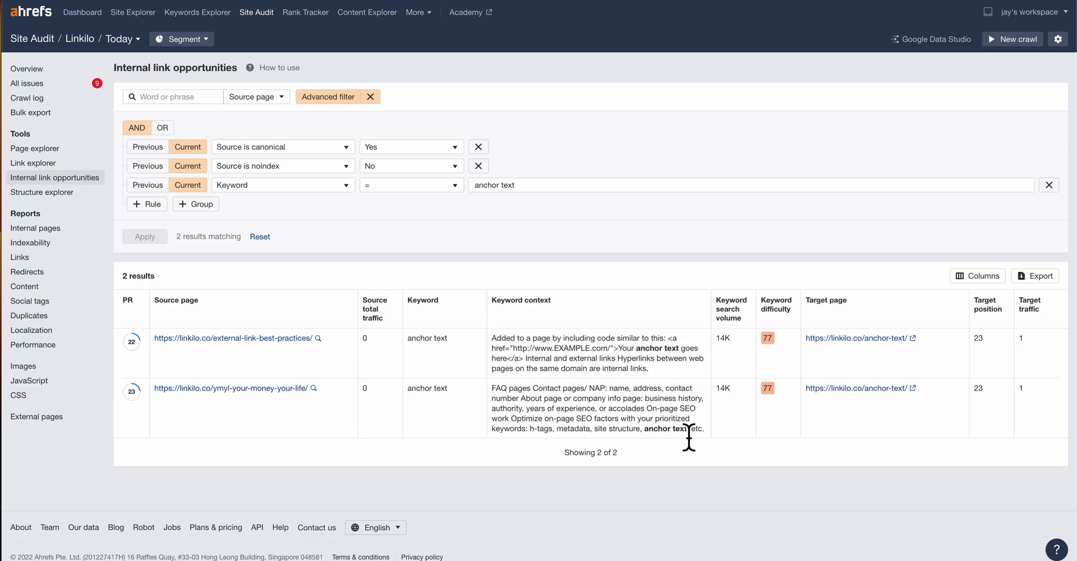
# Delete the Keyword rule, reapply the canonical and noindex conditions, and browse the 61 results.
pyautogui.moveTo(558, 193); pyautogui.dragTo(397, 193)
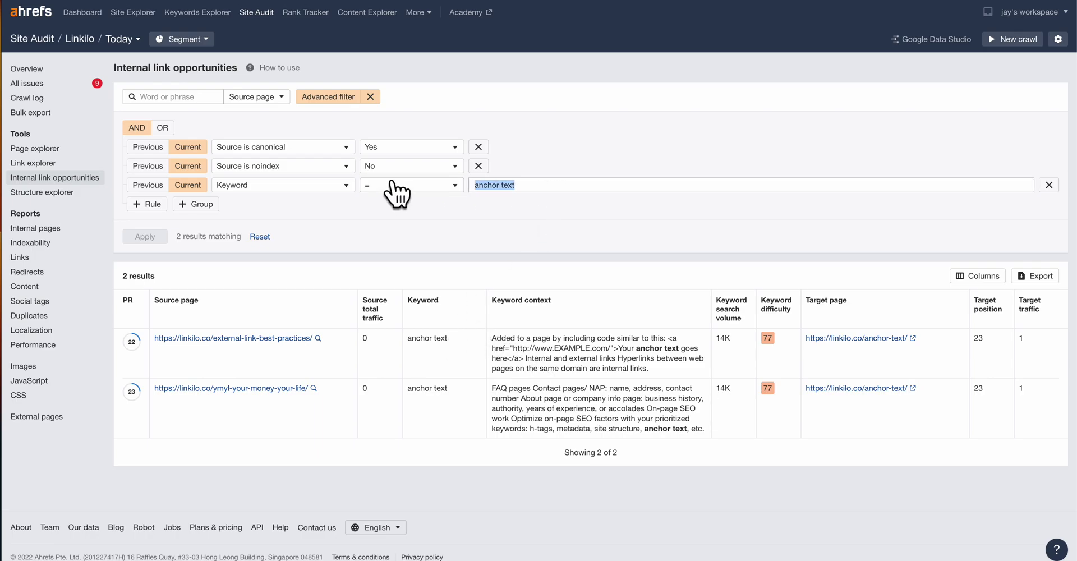
pyautogui.press('BackSpace')
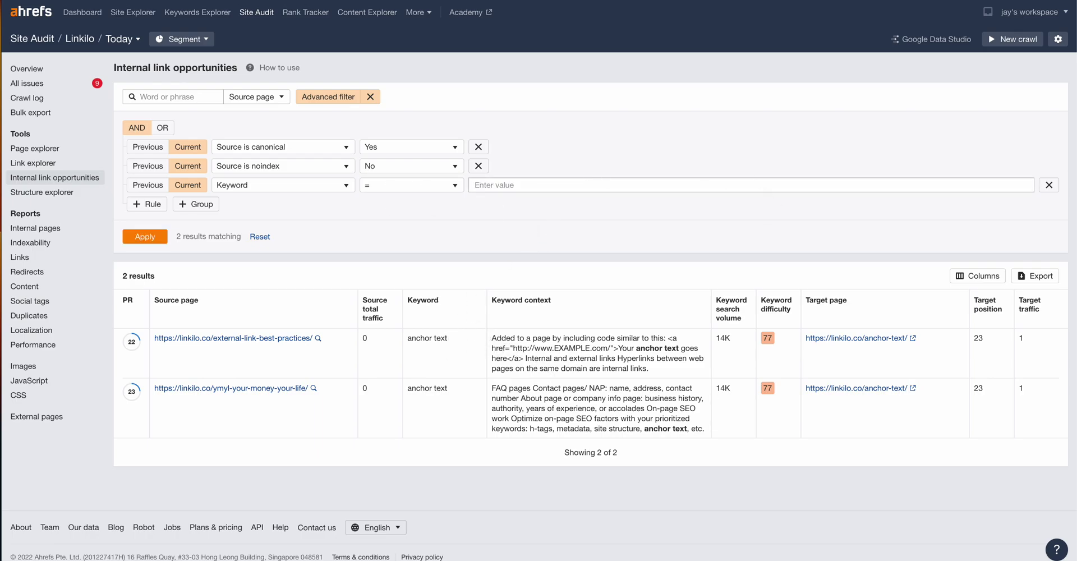
pyautogui.click(136, 241)
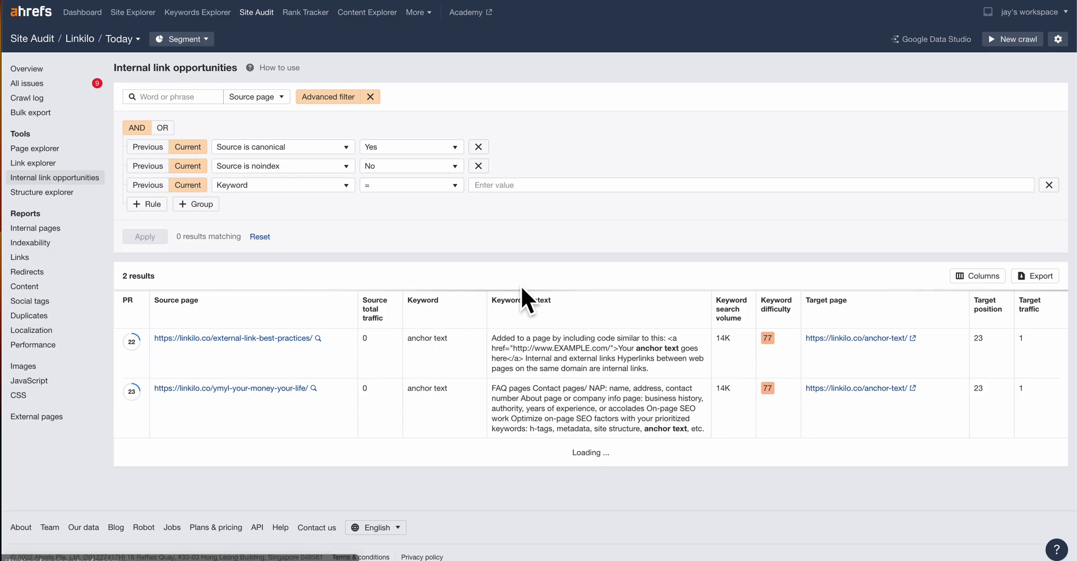
pyautogui.click(1048, 185)
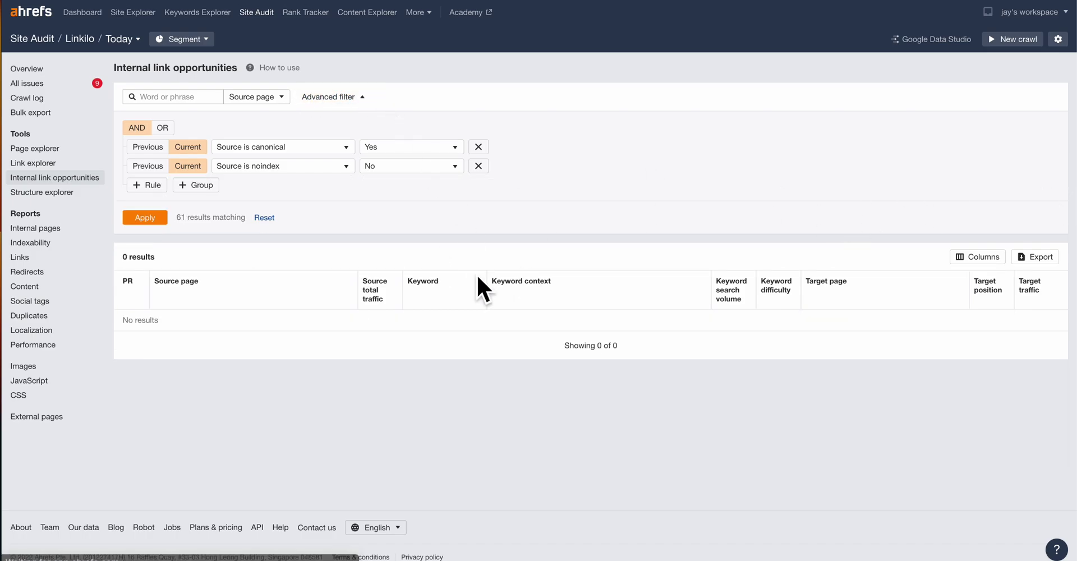
pyautogui.click(163, 219)
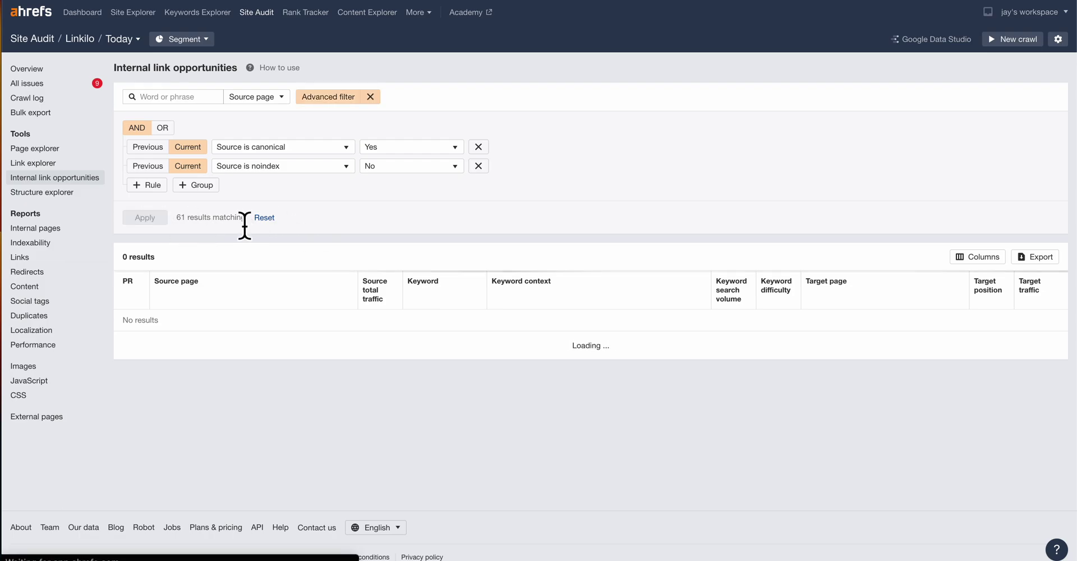
pyautogui.scroll(-2, 246, 230)
pyautogui.scroll(-10, 433, 242)
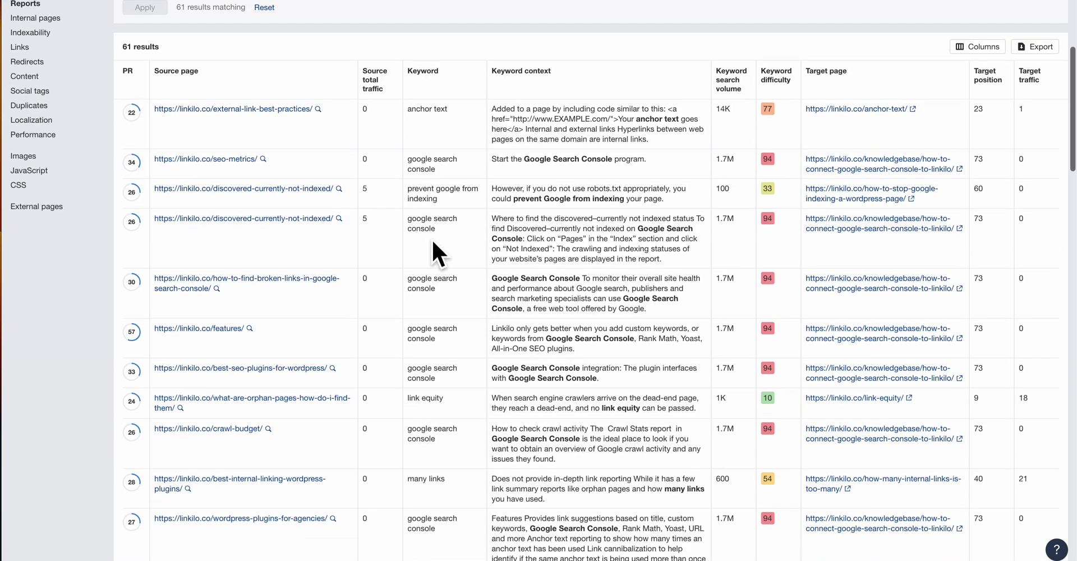
pyautogui.scroll(-4, 432, 245)
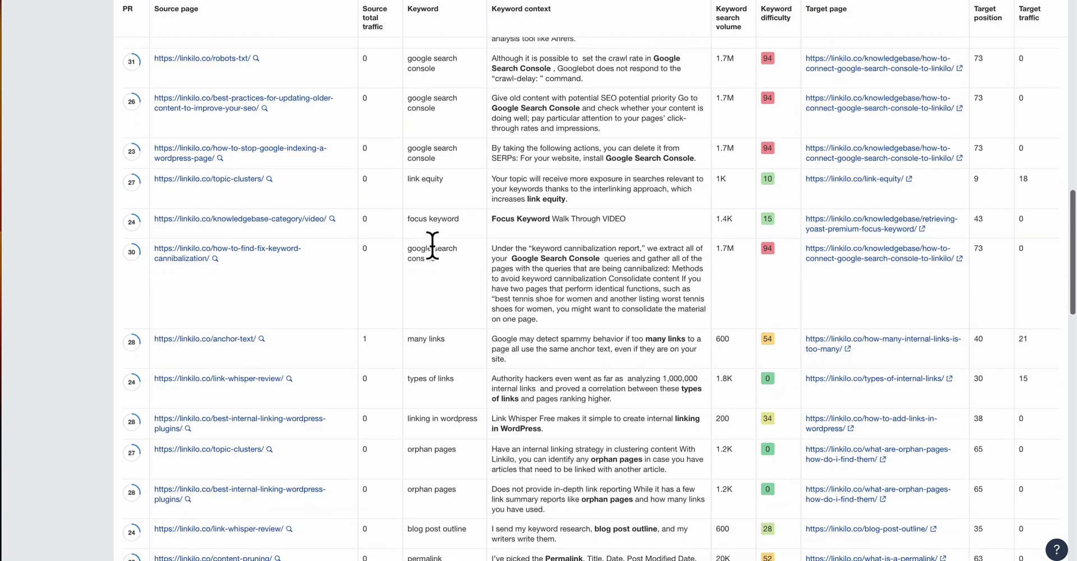
pyautogui.scroll(-5, 426, 234)
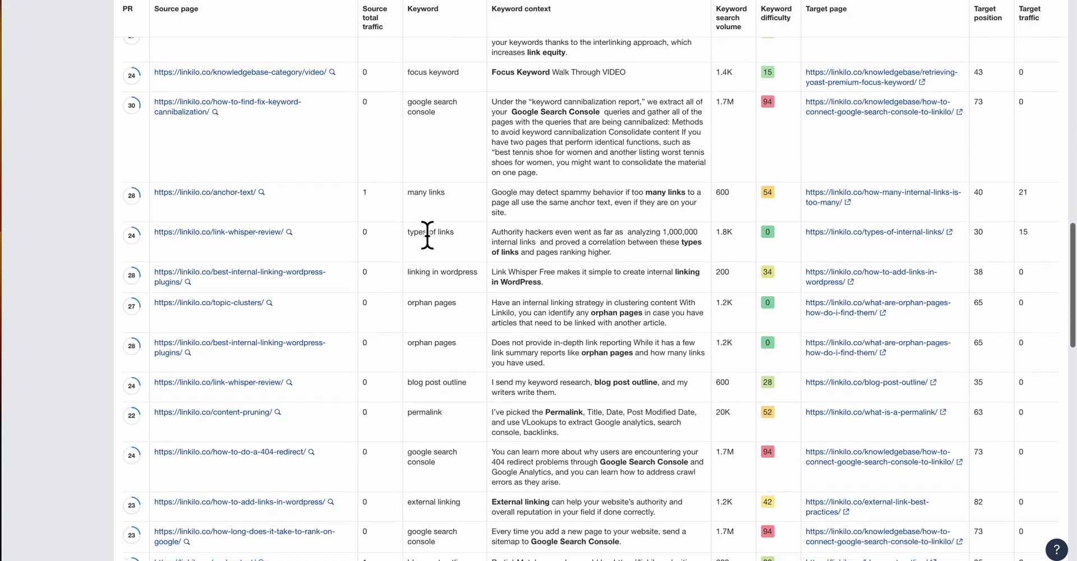
pyautogui.scroll(-7, 427, 234)
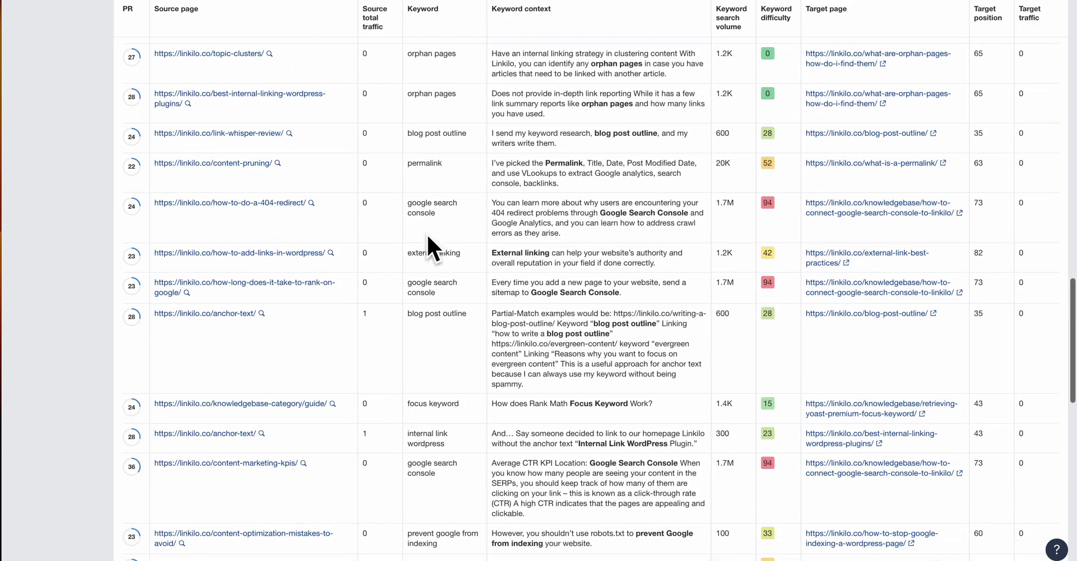
pyautogui.scroll(-9, 426, 234)
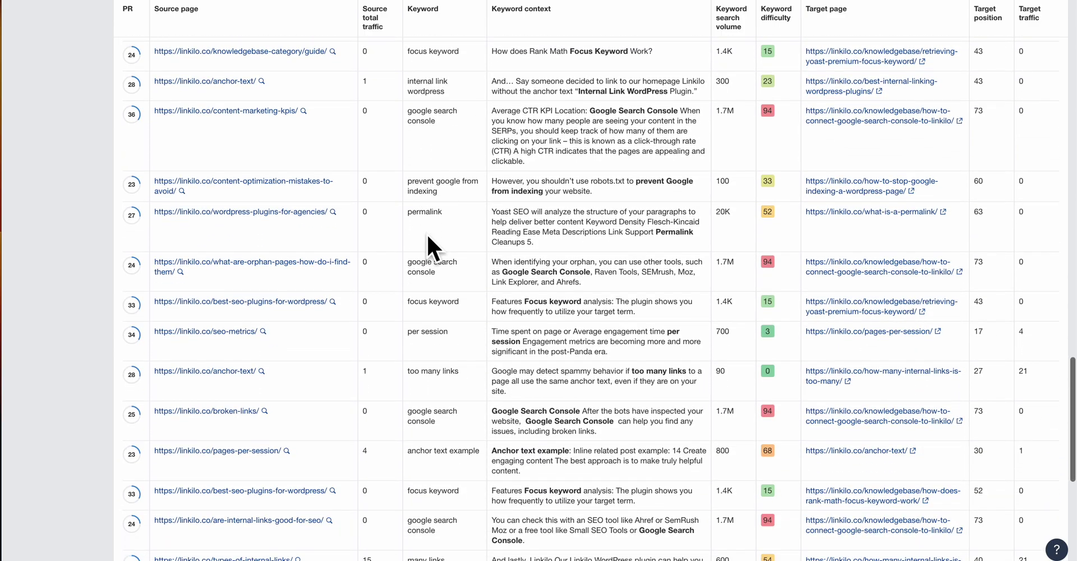
pyautogui.scroll(20, 426, 234)
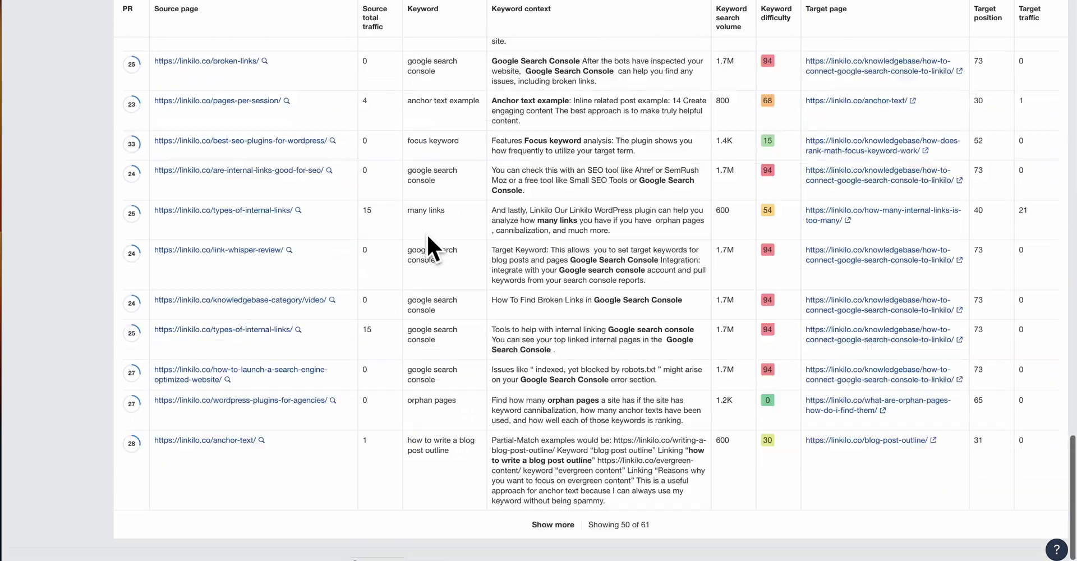
# Try a Keyword rule for 'inbound link', which returns 0 results, then remove it.
pyautogui.click(147, 185)
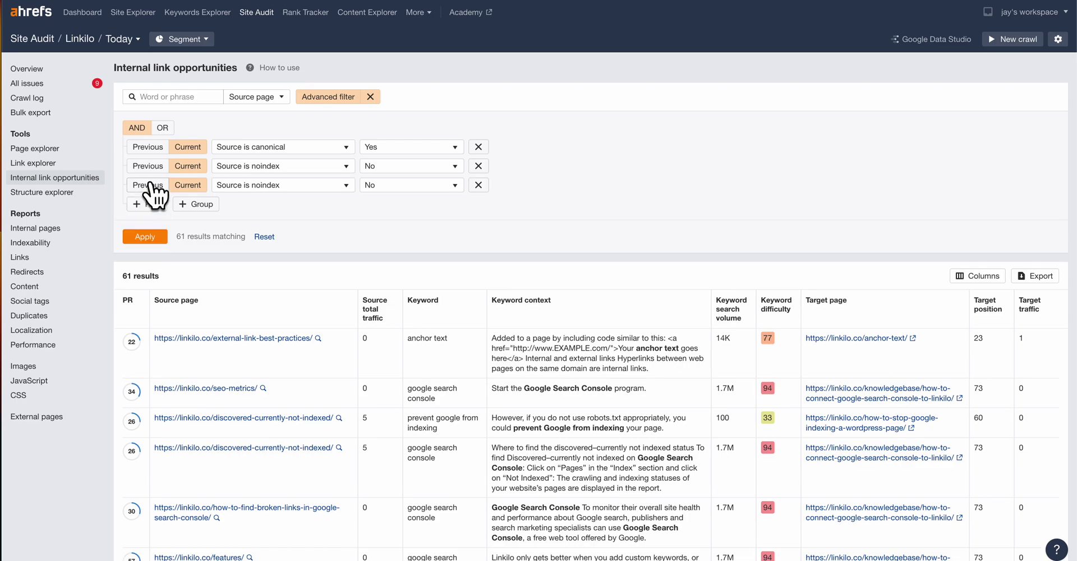
pyautogui.click(271, 185)
pyautogui.click(308, 314)
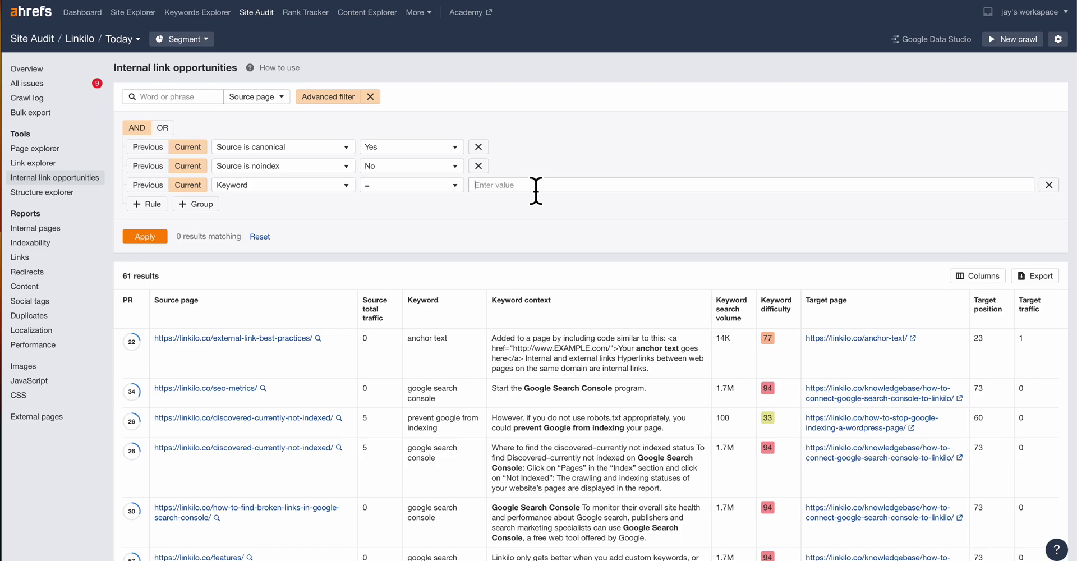
pyautogui.write('inbound link')
pyautogui.click(153, 237)
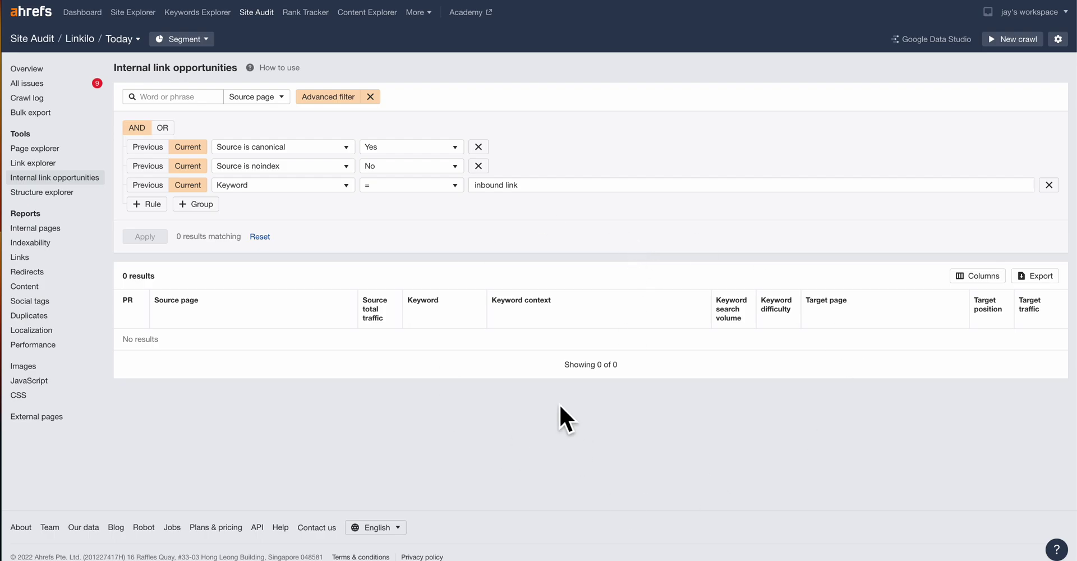
pyautogui.click(1048, 184)
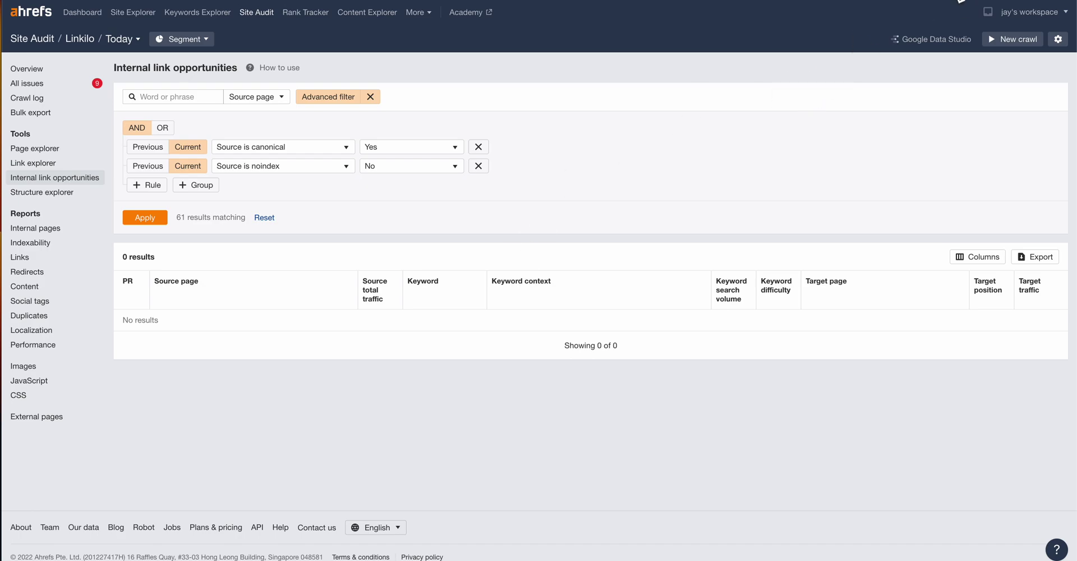
# Glance at the Linkilo WordPress dashboard, then come back to the opportunities report.
pyautogui.click(924, 1)
pyautogui.moveTo(95, 159)
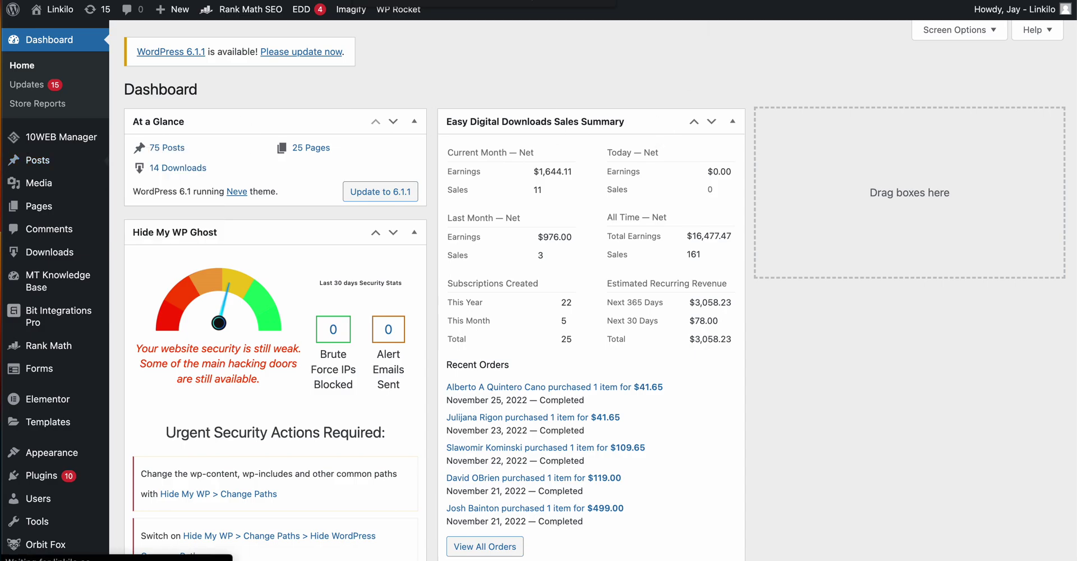
pyautogui.click(791, 1)
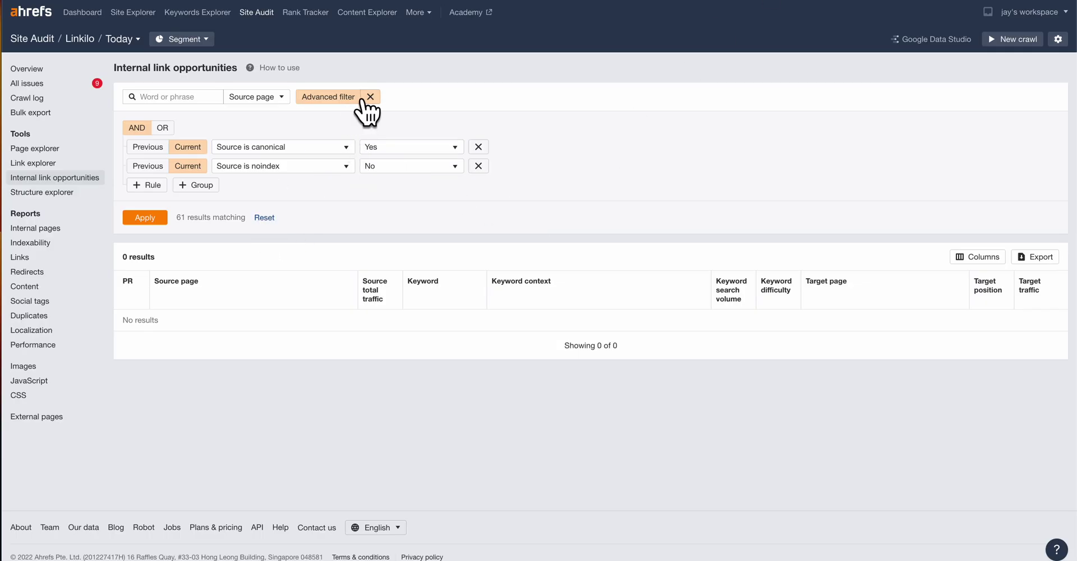
# Reapply the canonical and not-noindex filter for 61 results and check the Keyword difficulty column.
pyautogui.click(371, 96)
pyautogui.click(145, 216)
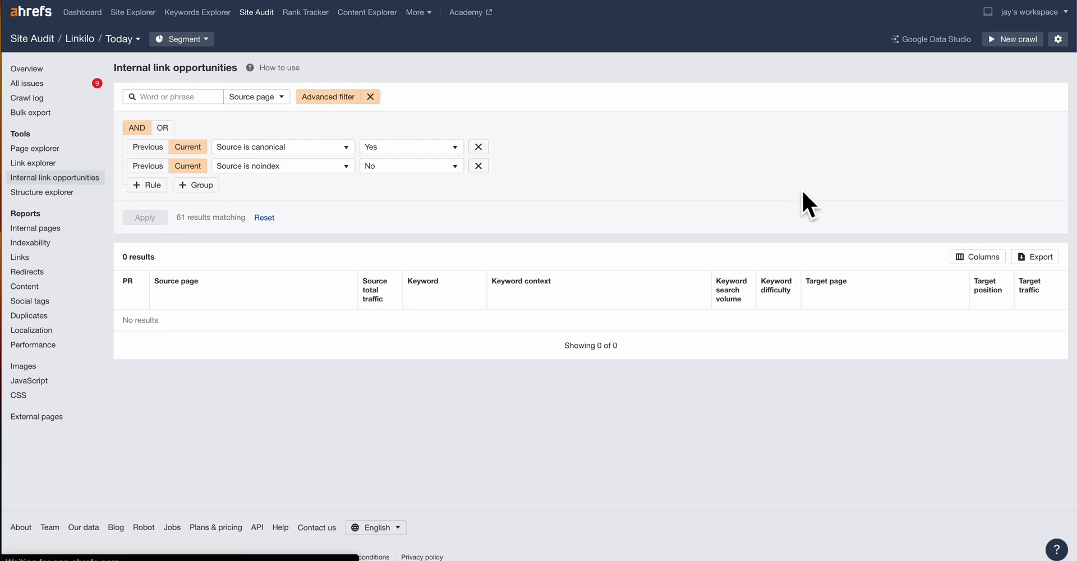
pyautogui.scroll(-1, 630, 155)
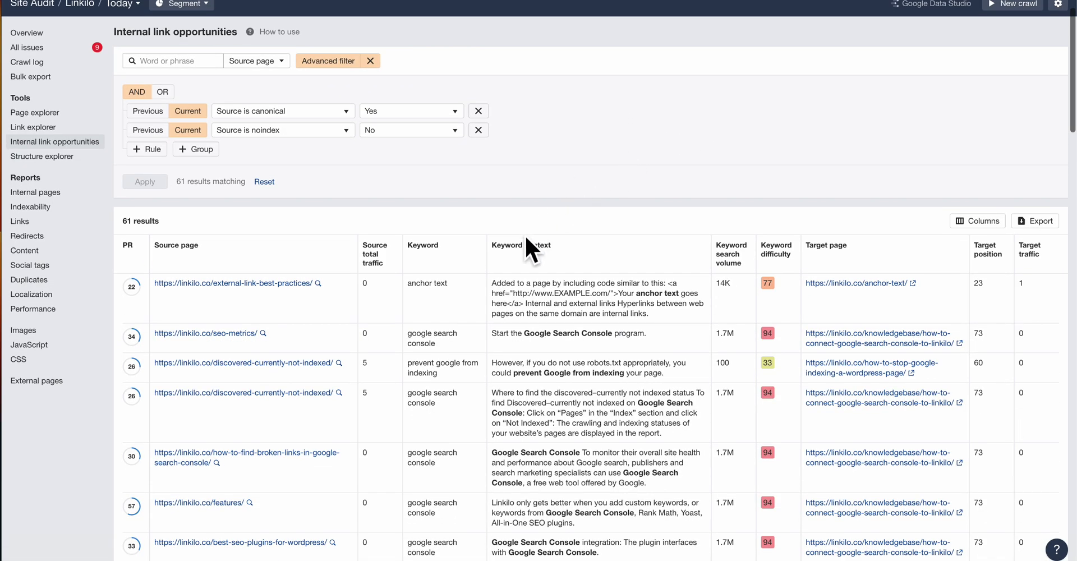
pyautogui.scroll(-3, 459, 273)
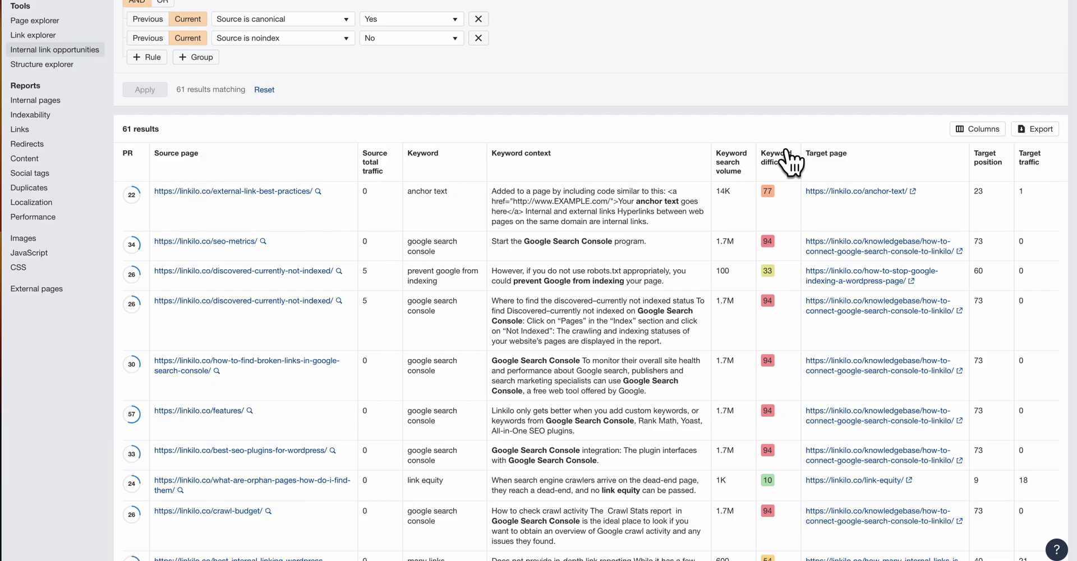
pyautogui.moveTo(791, 160)
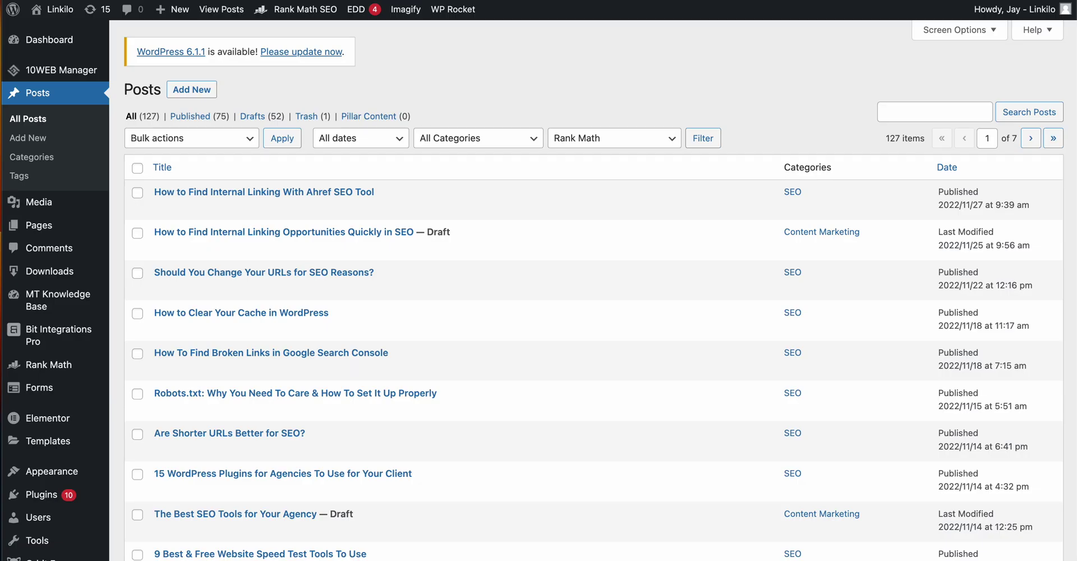
# Search the WordPress posts for the exact phrase "internal link".
pyautogui.click(913, 111)
pyautogui.write('internal link')
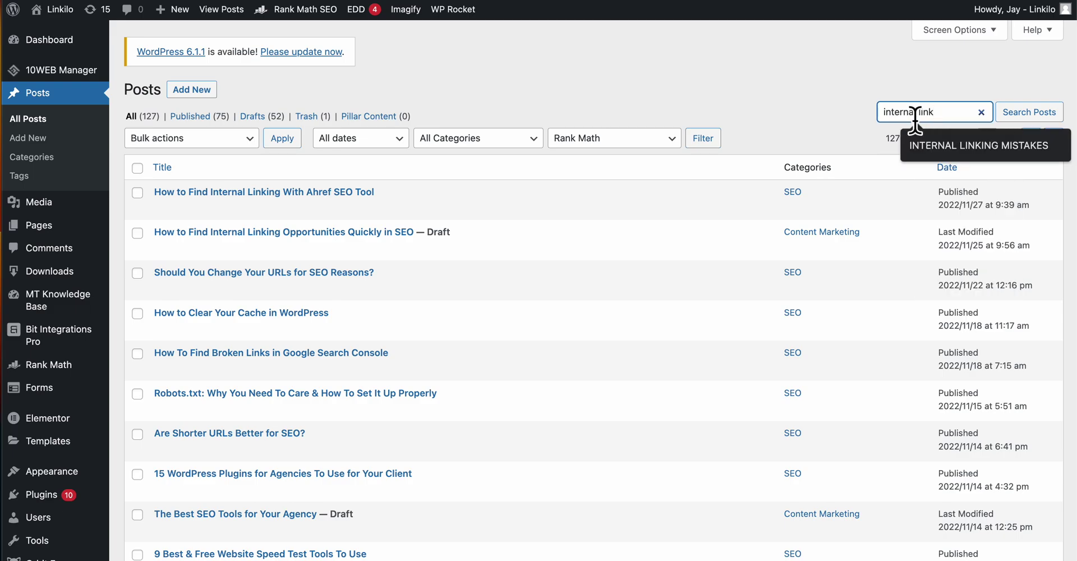
pyautogui.tripleClick(915, 112)
pyautogui.write('"internal link"')
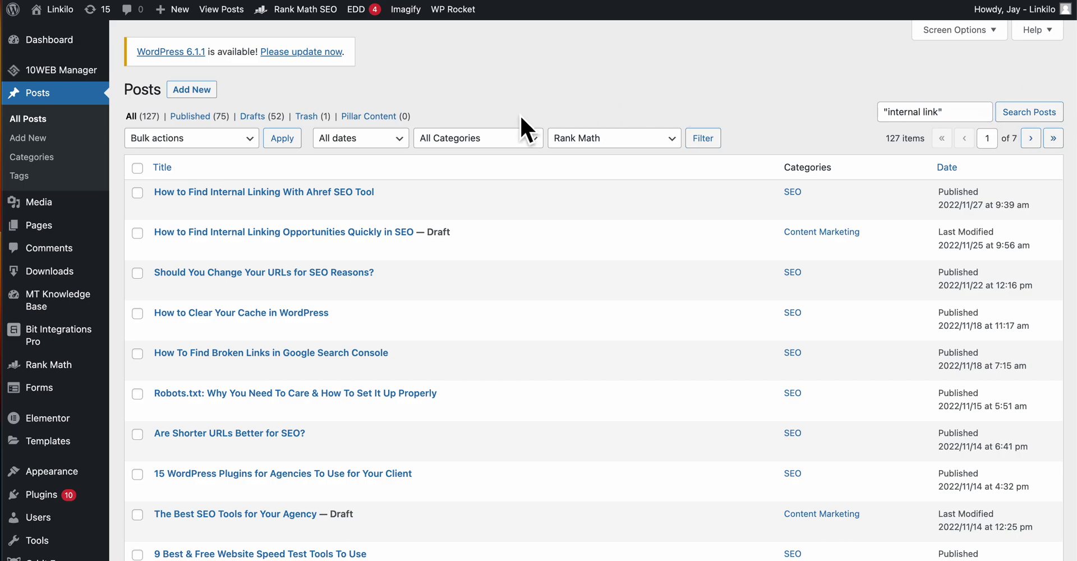
pyautogui.press('Return')
# Scroll through the 58 posts matching "internal link".
pyautogui.scroll(-4, 463, 156)
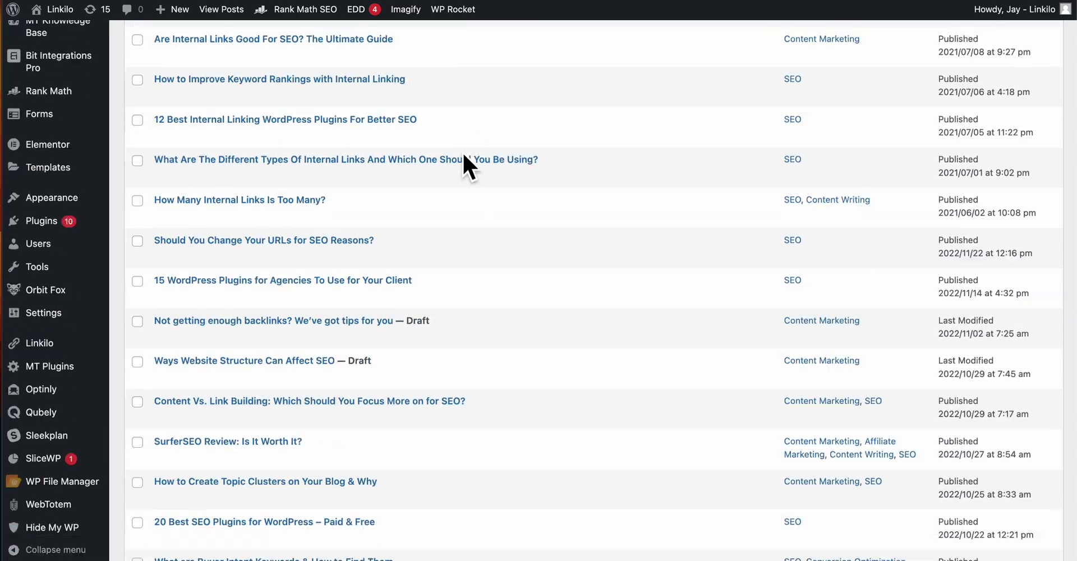
pyautogui.scroll(-5, 463, 156)
pyautogui.scroll(10, 458, 157)
pyautogui.scroll(-9, 457, 153)
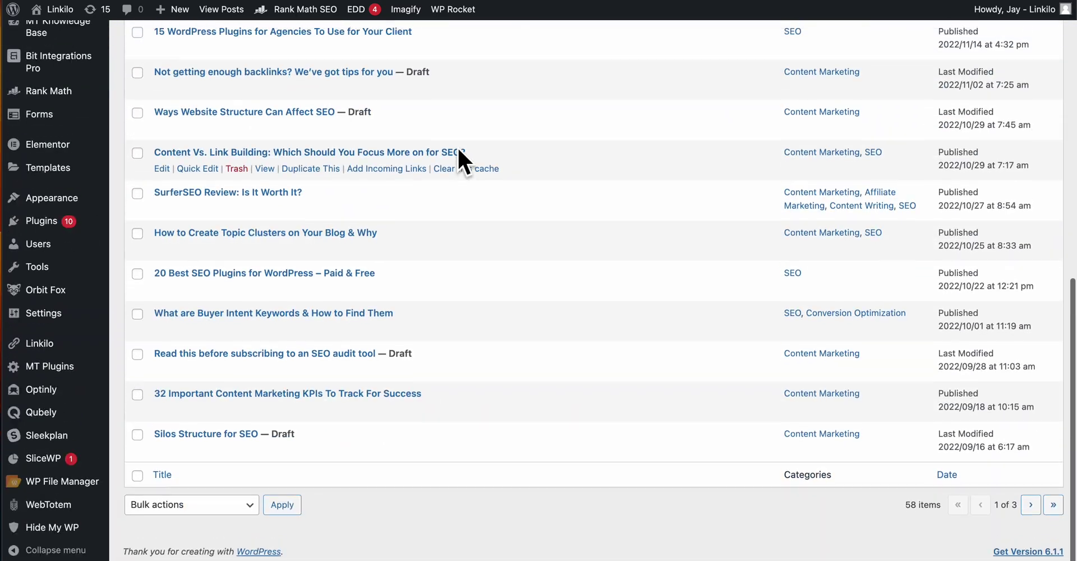
pyautogui.scroll(10, 457, 160)
pyautogui.scroll(-3, 748, 145)
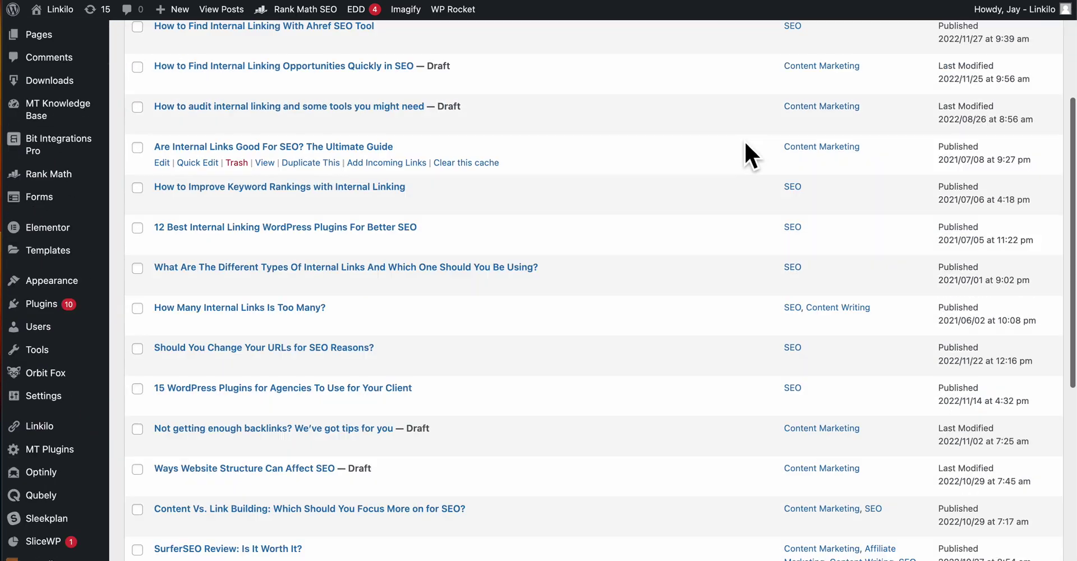
pyautogui.scroll(-3, 745, 140)
pyautogui.scroll(6, 509, 230)
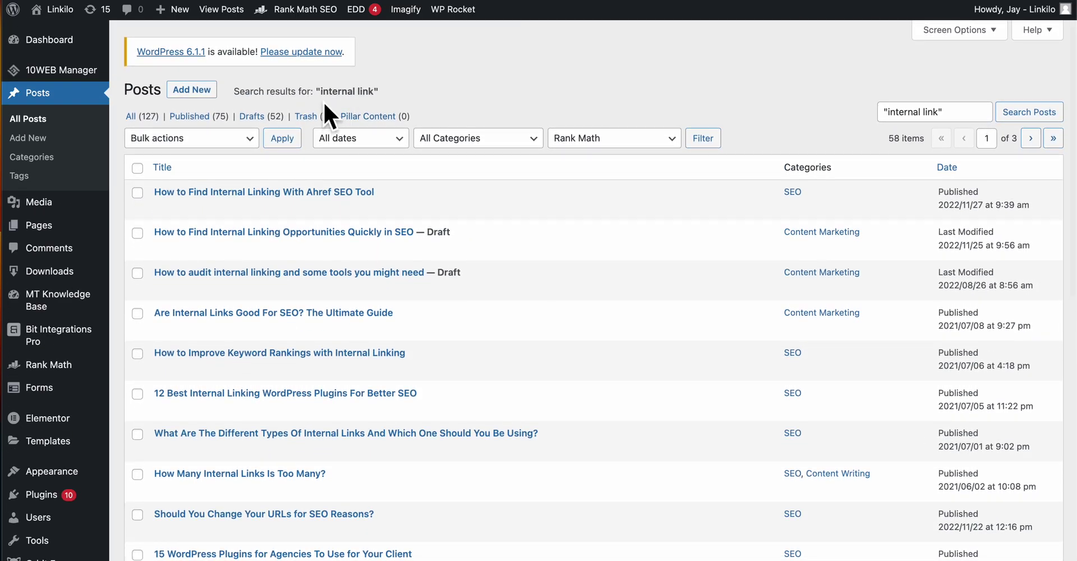
pyautogui.moveTo(315, 91); pyautogui.dragTo(402, 93)
pyautogui.click(403, 93)
pyautogui.scroll(-8, 201, 364)
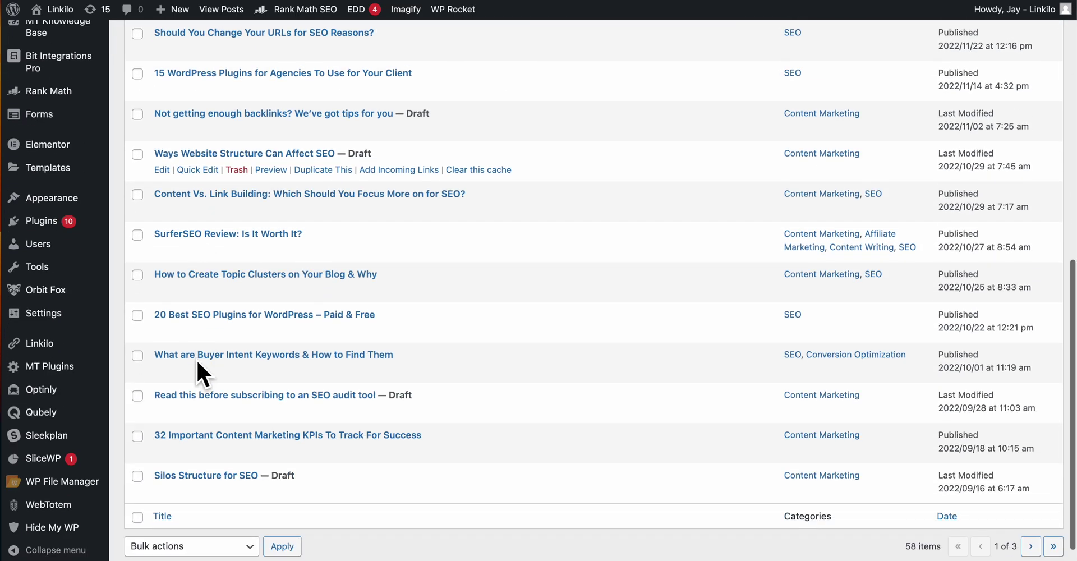
pyautogui.scroll(-1, 196, 359)
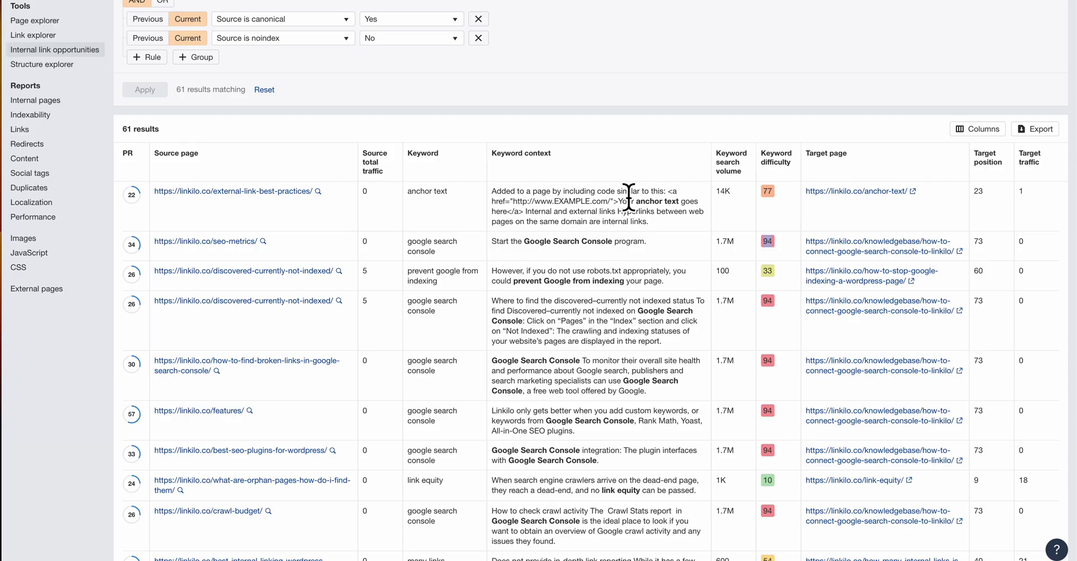
pyautogui.scroll(-2, 628, 197)
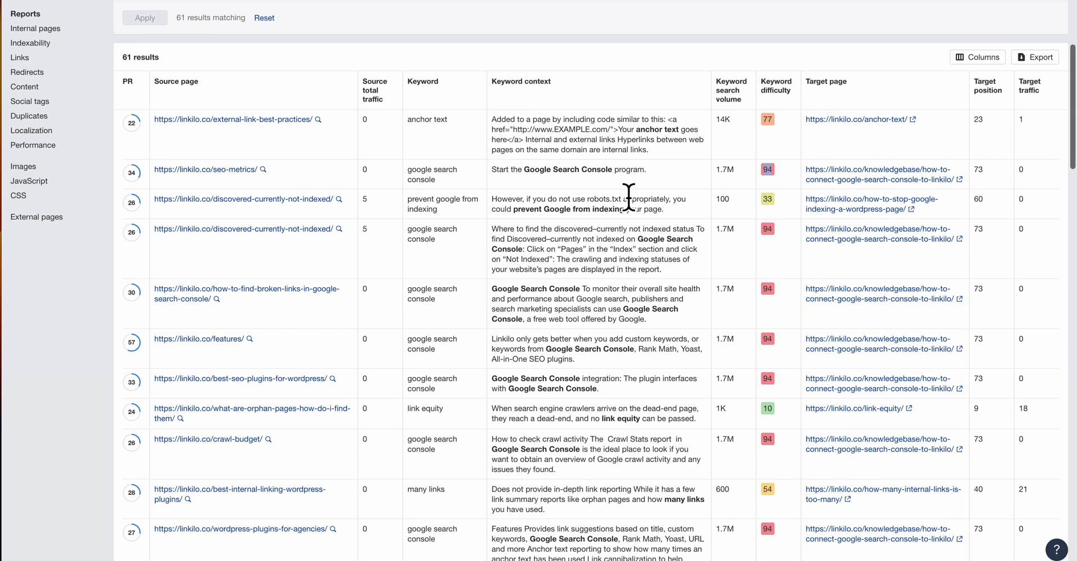
pyautogui.click(509, 179)
pyautogui.keyDown('shift'); pyautogui.click(654, 168); pyautogui.keyUp('shift')
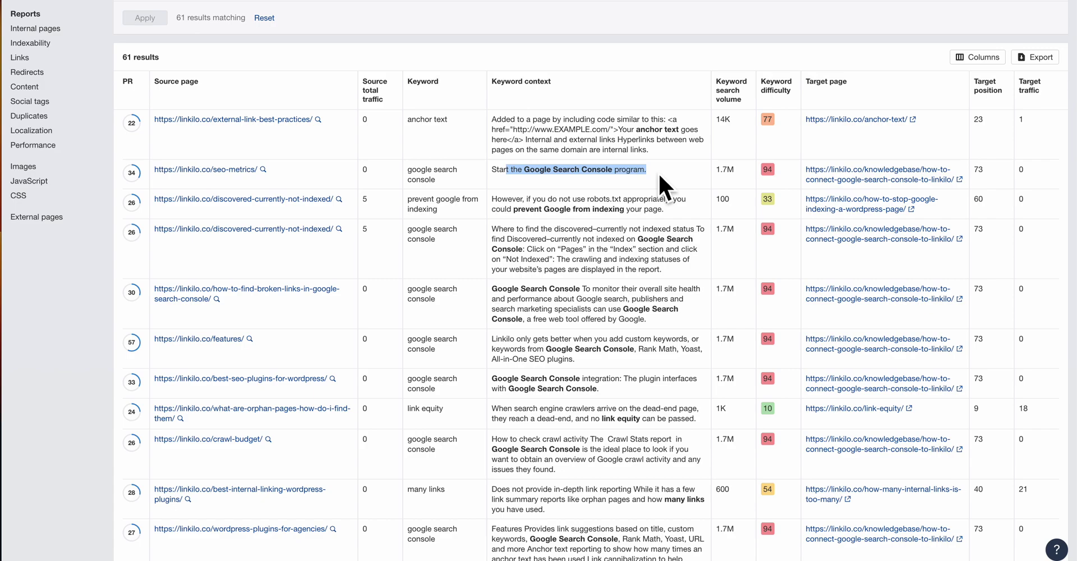
pyautogui.click(658, 172)
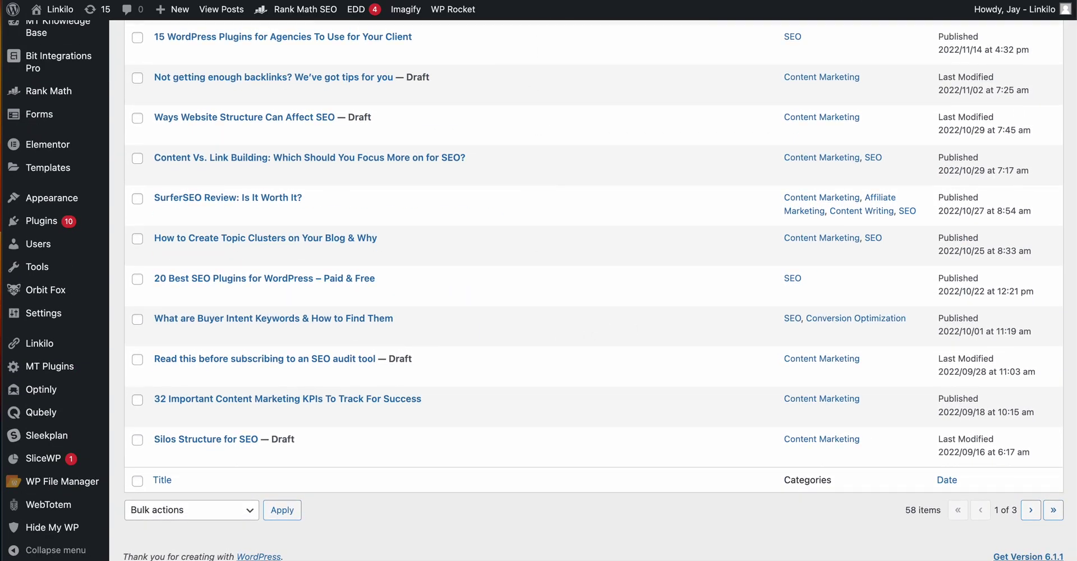
# Open the live post 'How to Find Internal Linking With Ahref SEO Tool' in a new tab and step through its 'internal link' matches.
pyautogui.scroll(10, 505, 56)
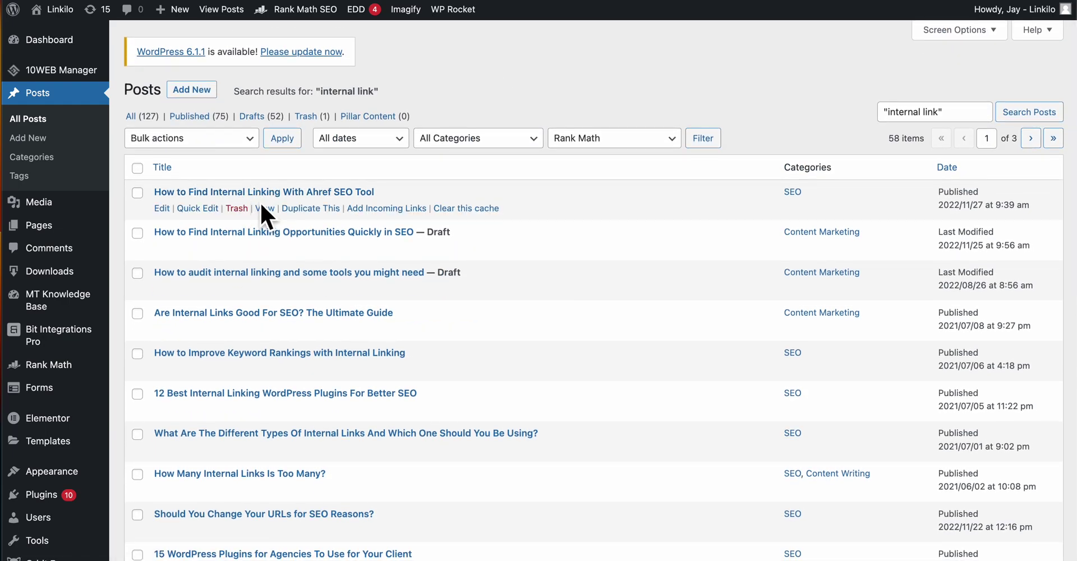
pyautogui.rightClick(265, 209)
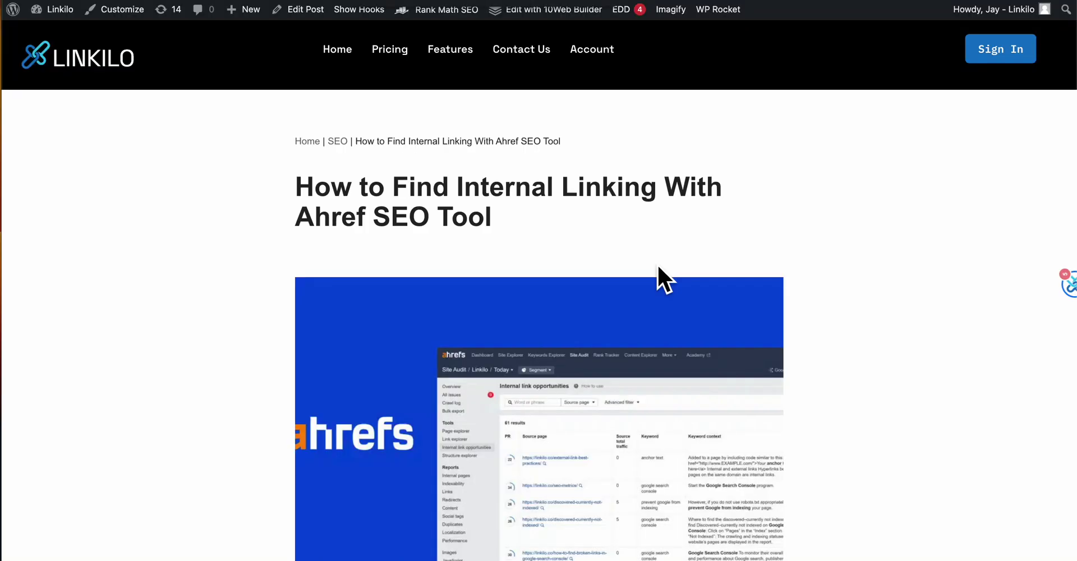
pyautogui.press('Return')
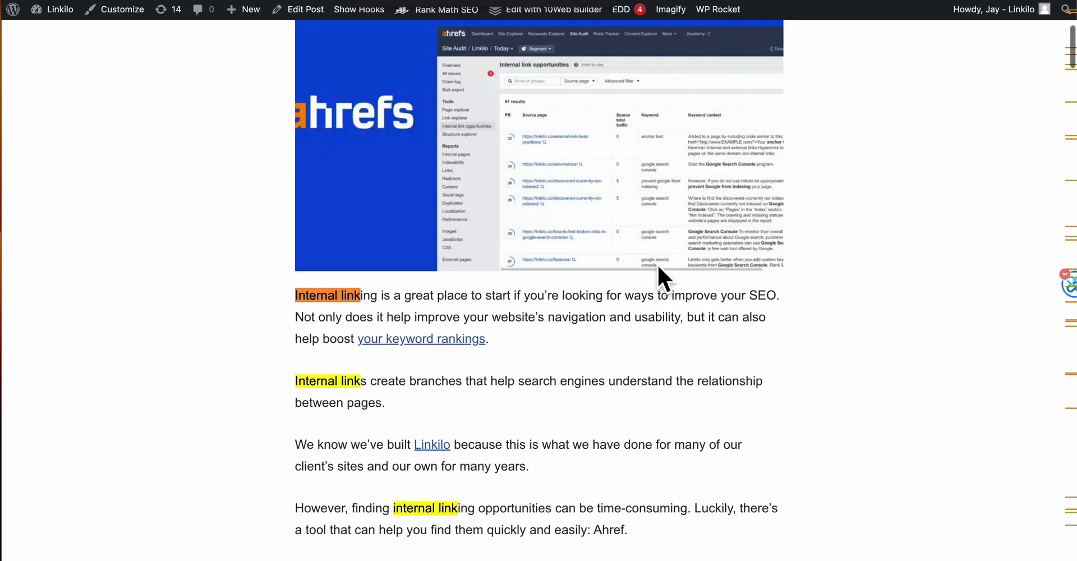
pyautogui.press('Return')
pyautogui.press('Return')
pyautogui.press('Return')
pyautogui.press('Return')
pyautogui.press('Return')
pyautogui.press('Return')
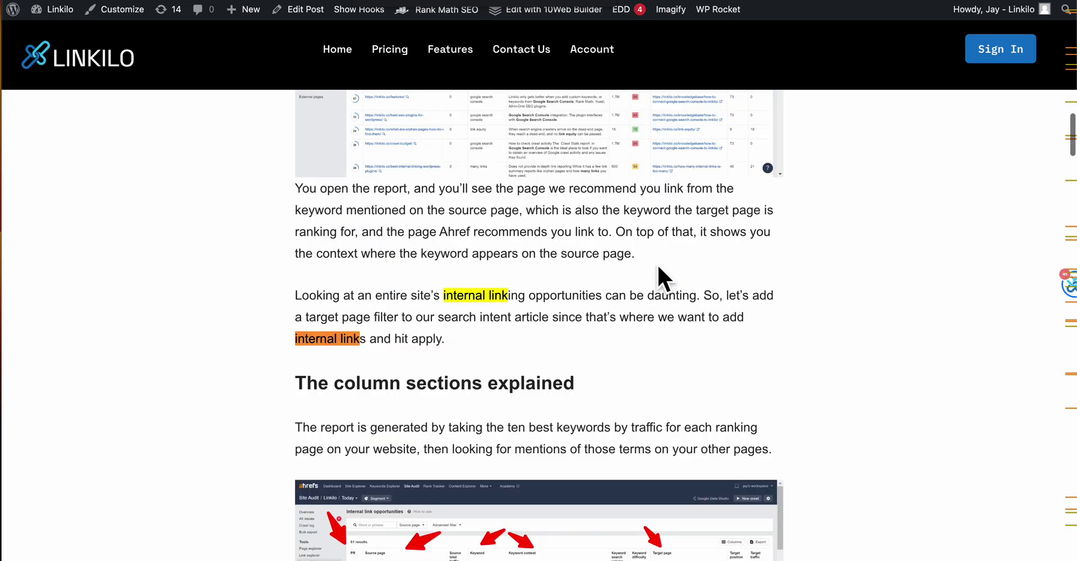
pyautogui.press('Return')
pyautogui.press('Return')
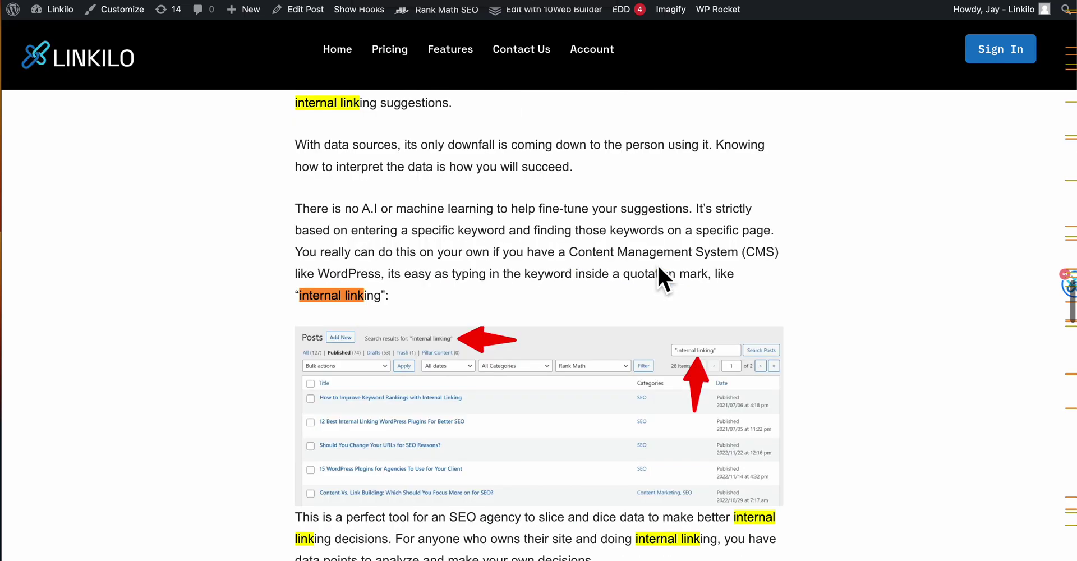
pyautogui.press('Return')
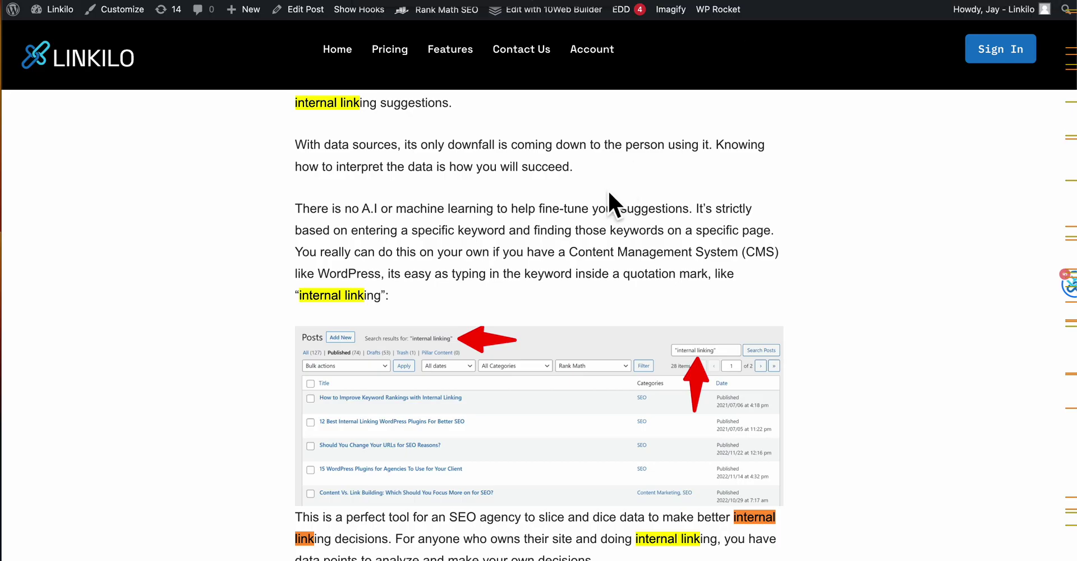
pyautogui.scroll(-10, 608, 190)
pyautogui.scroll(3, 609, 193)
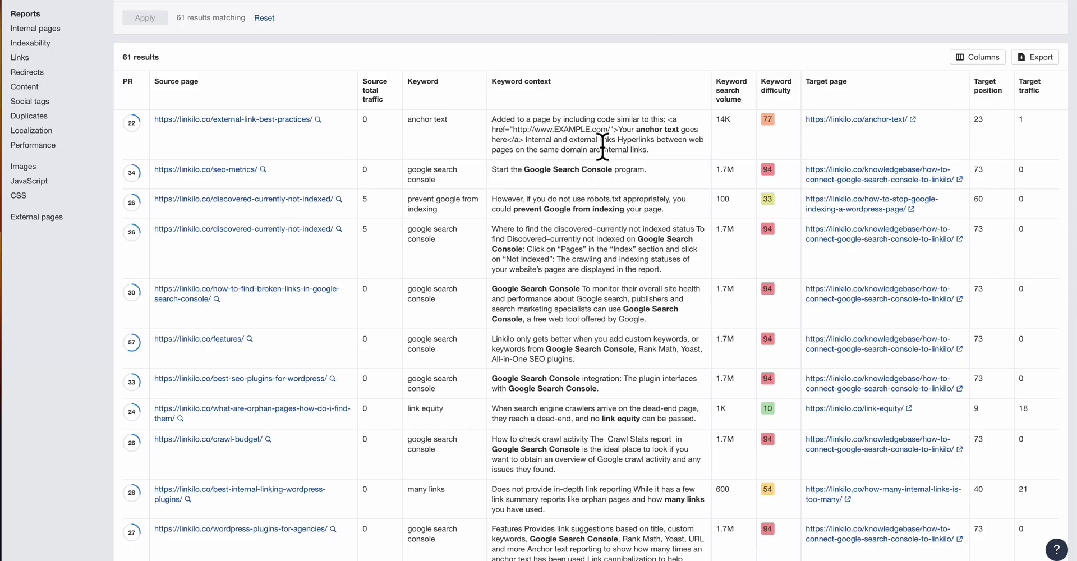
# Sort the opportunities table by Target page, then switch the sort back to Source page.
pyautogui.tripleClick(638, 141)
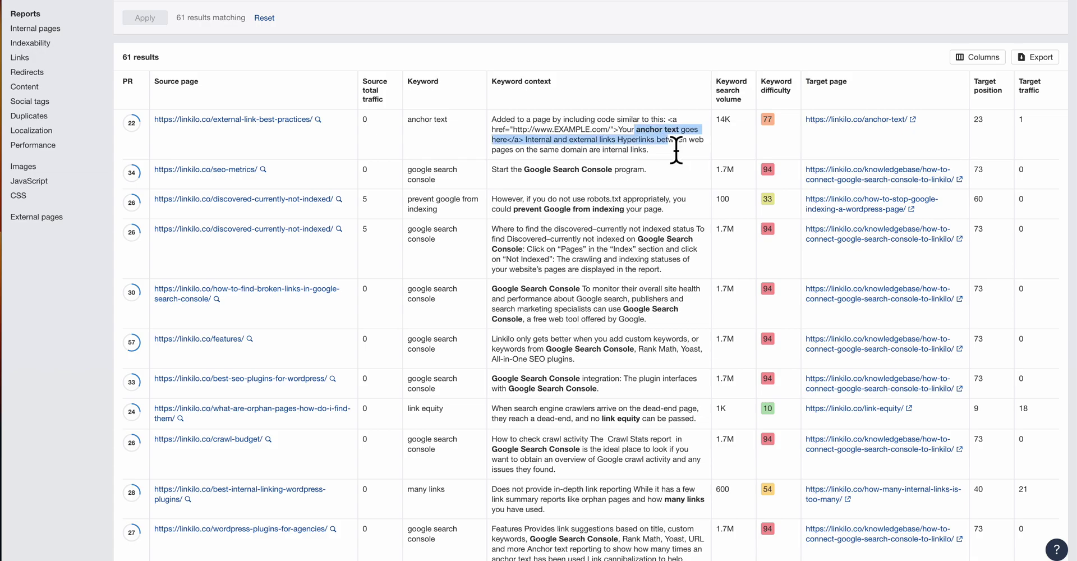
pyautogui.click(676, 150)
pyautogui.scroll(-1, 621, 180)
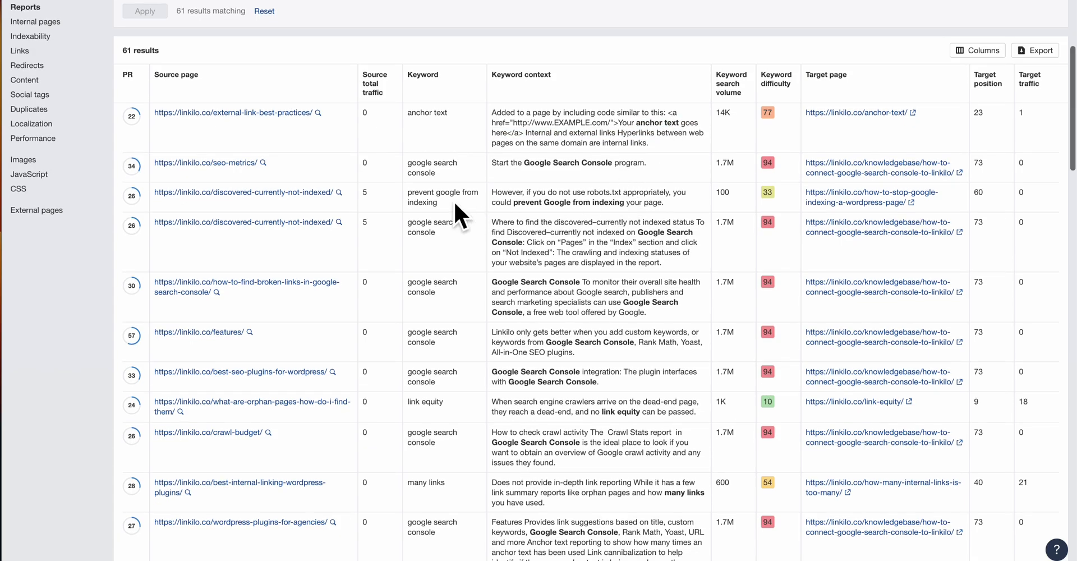
pyautogui.click(185, 78)
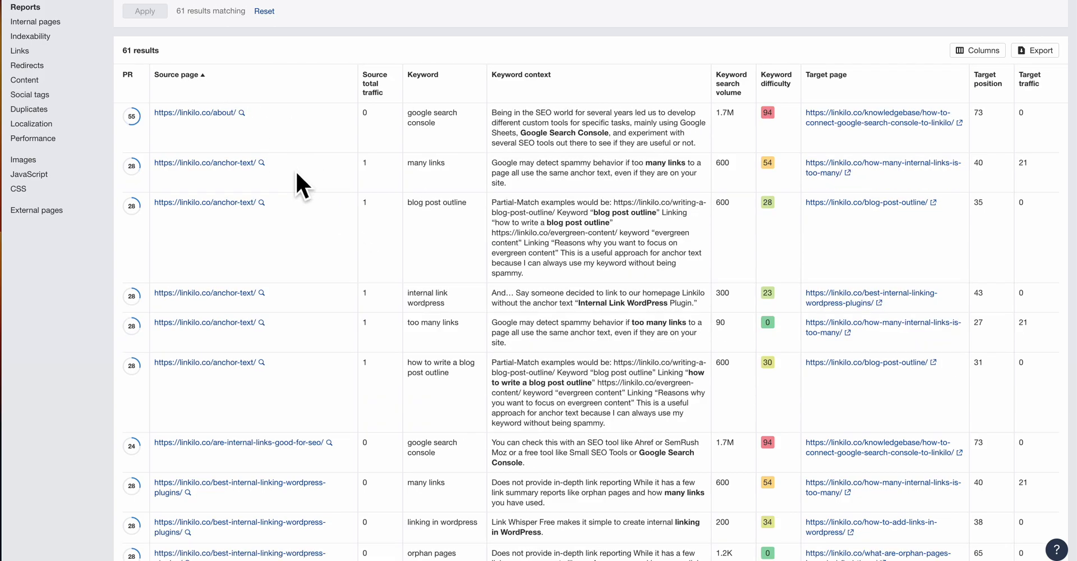
pyautogui.moveTo(650, 169); pyautogui.dragTo(689, 173)
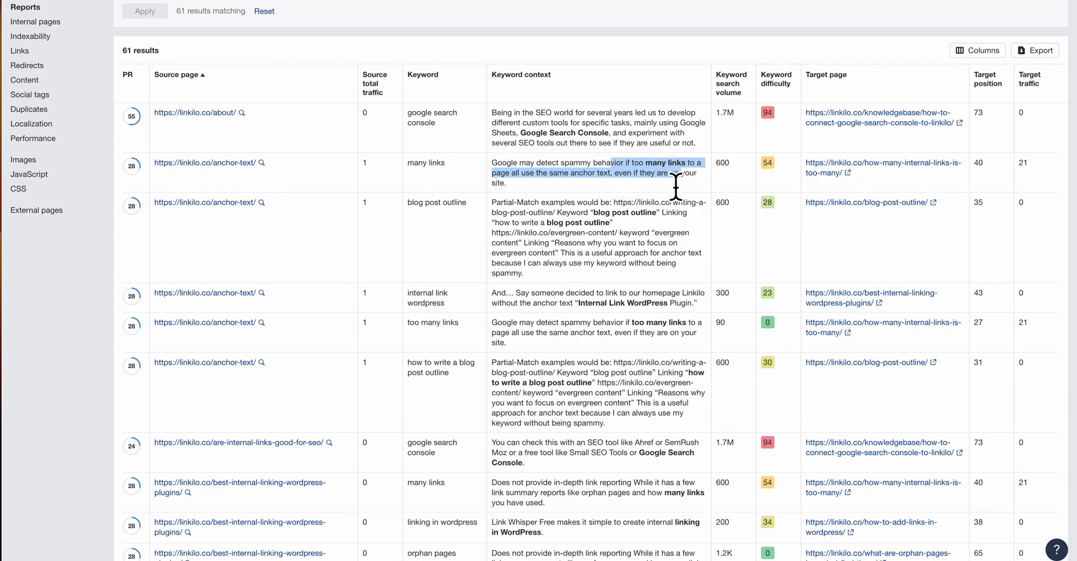
pyautogui.click(677, 183)
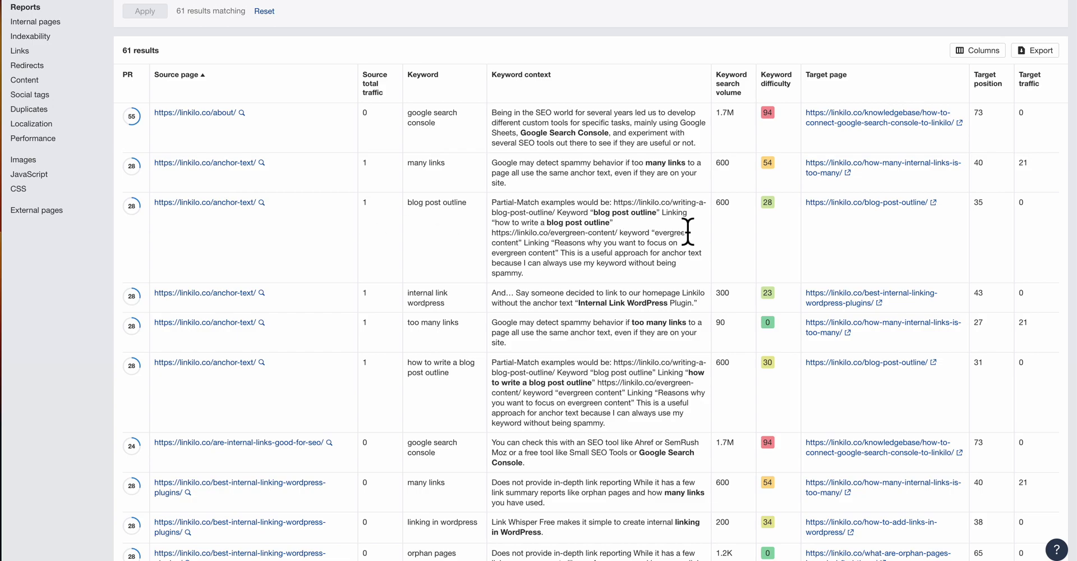
pyautogui.click(814, 78)
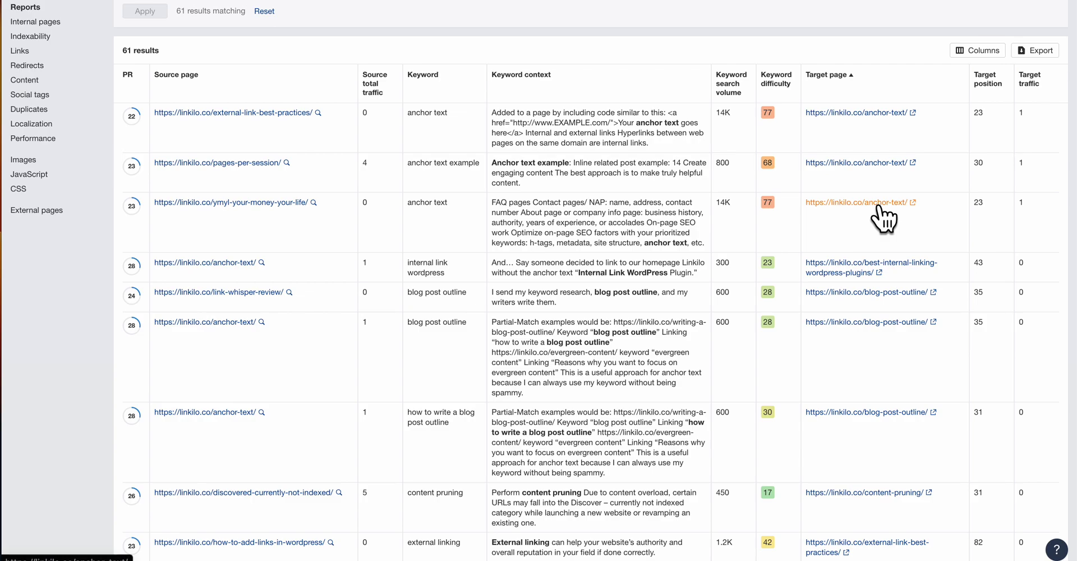
pyautogui.click(188, 76)
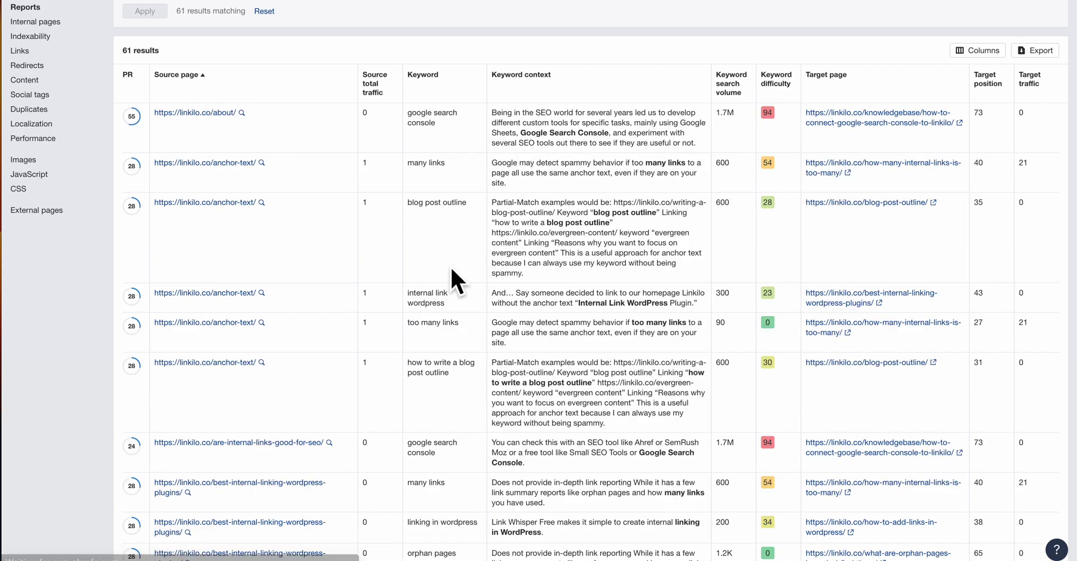
# Review the sorted rows, highlighting keyword context like the blog post outline and Search Console.
pyautogui.scroll(-1, 311, 294)
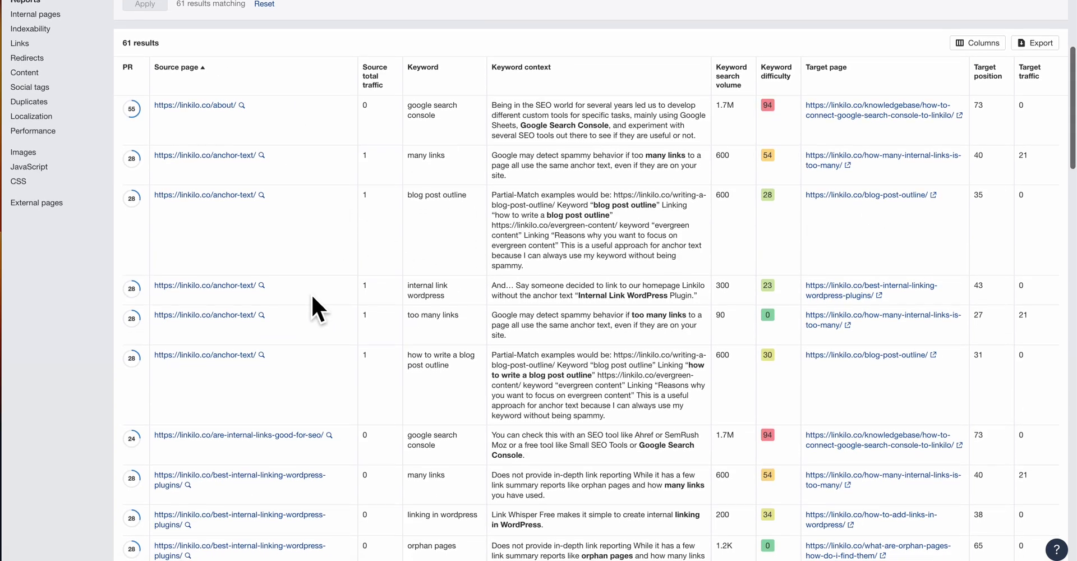
pyautogui.scroll(-1, 311, 294)
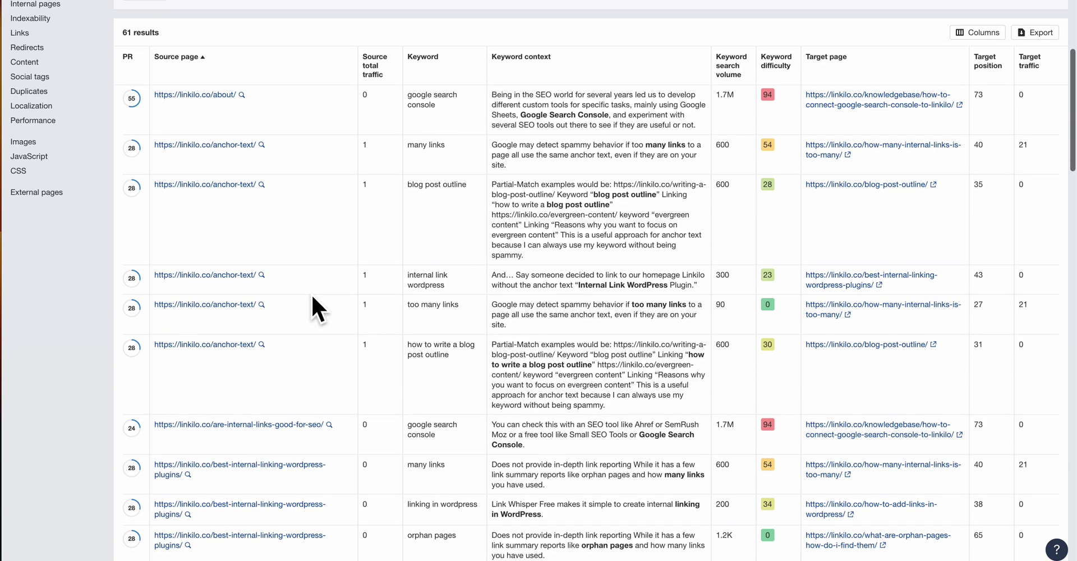
pyautogui.scroll(-2, 313, 297)
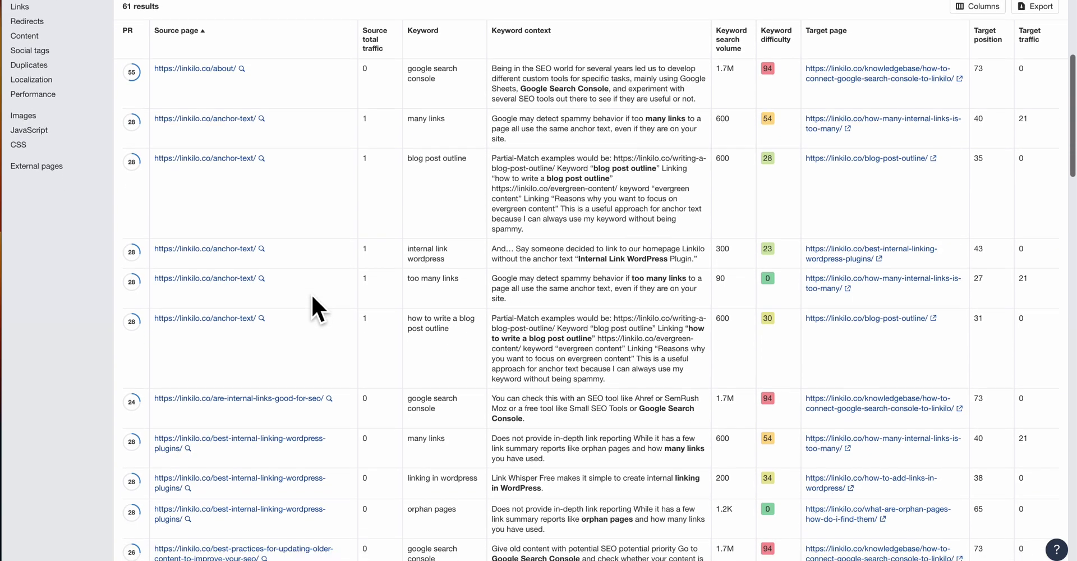
pyautogui.scroll(-1, 312, 297)
pyautogui.scroll(5, 312, 297)
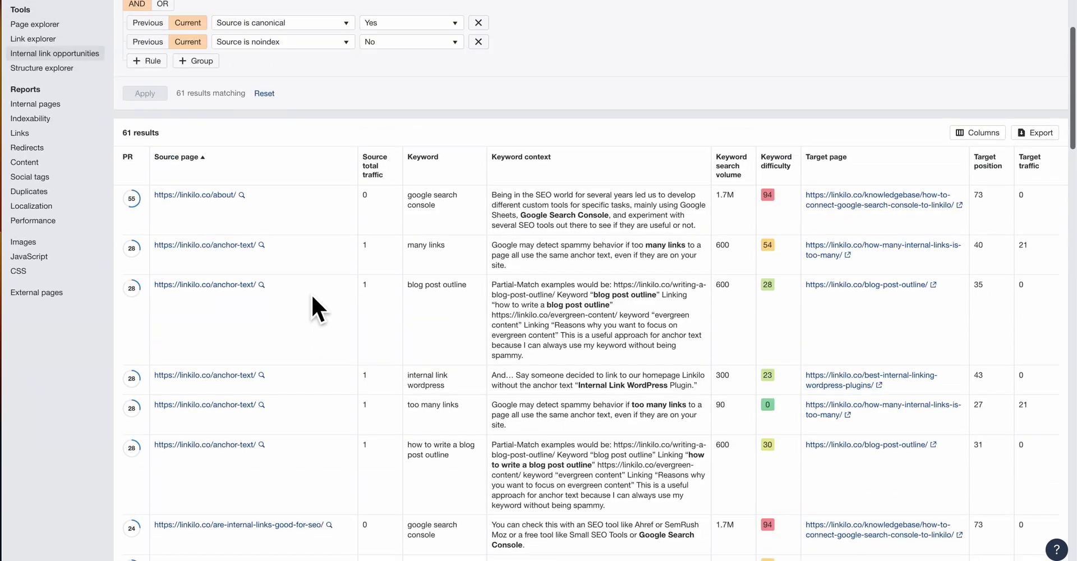
pyautogui.scroll(-5, 477, 272)
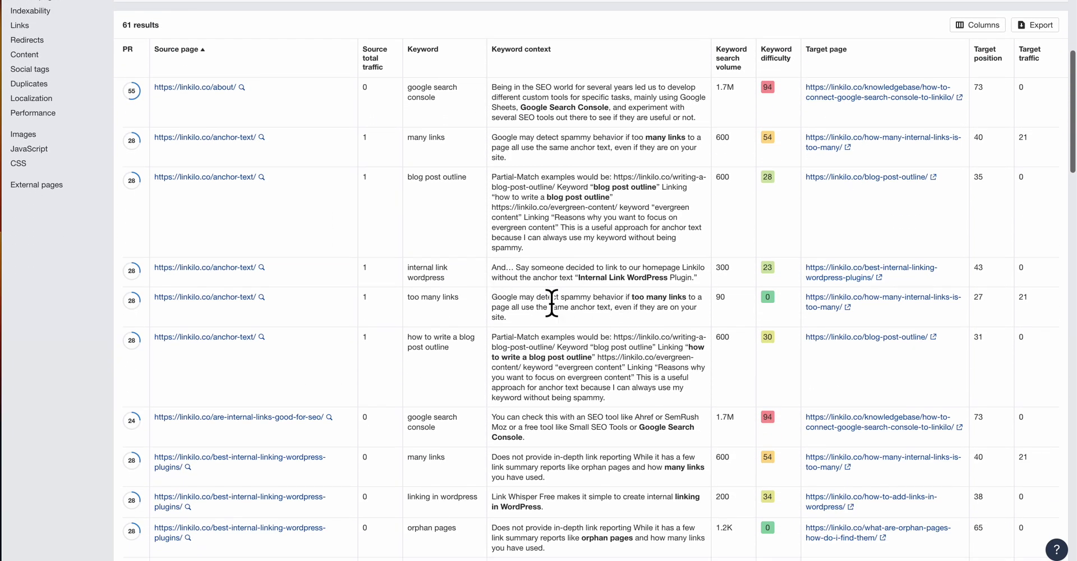
pyautogui.moveTo(620, 200); pyautogui.dragTo(553, 192)
pyautogui.click(609, 217)
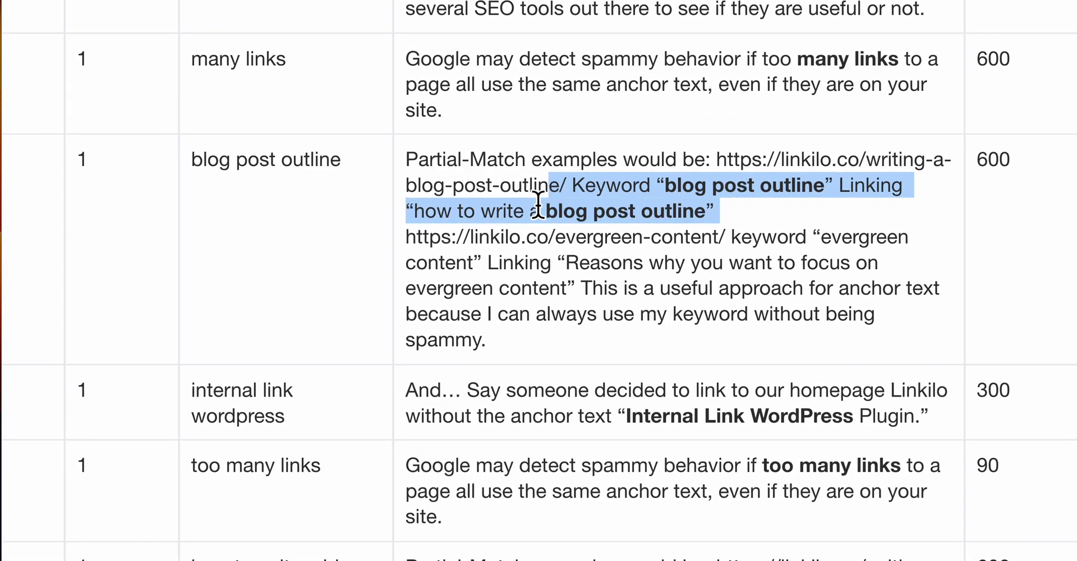
pyautogui.click(544, 193)
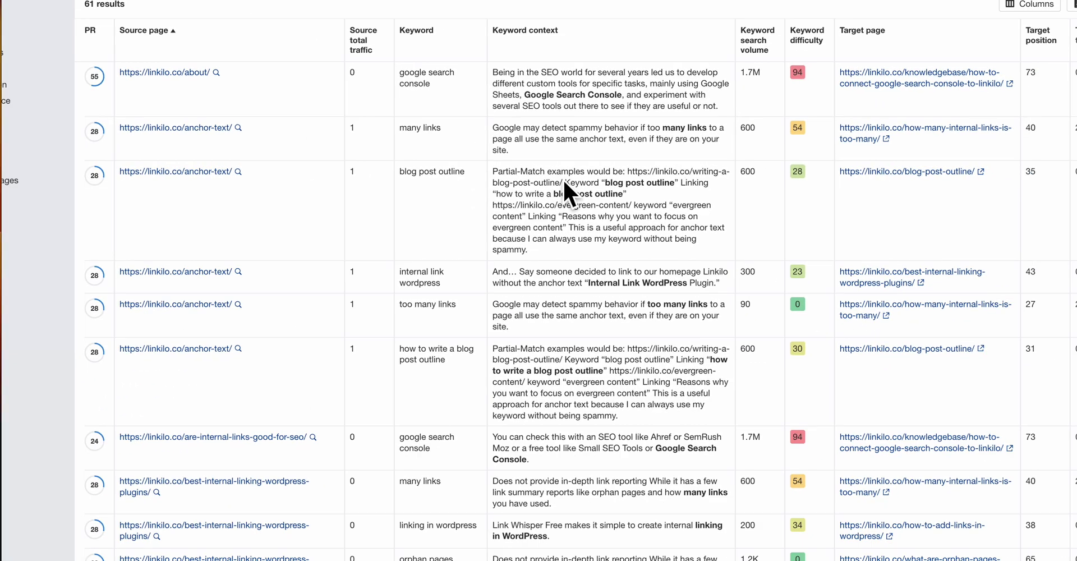
pyautogui.scroll(-3, 563, 179)
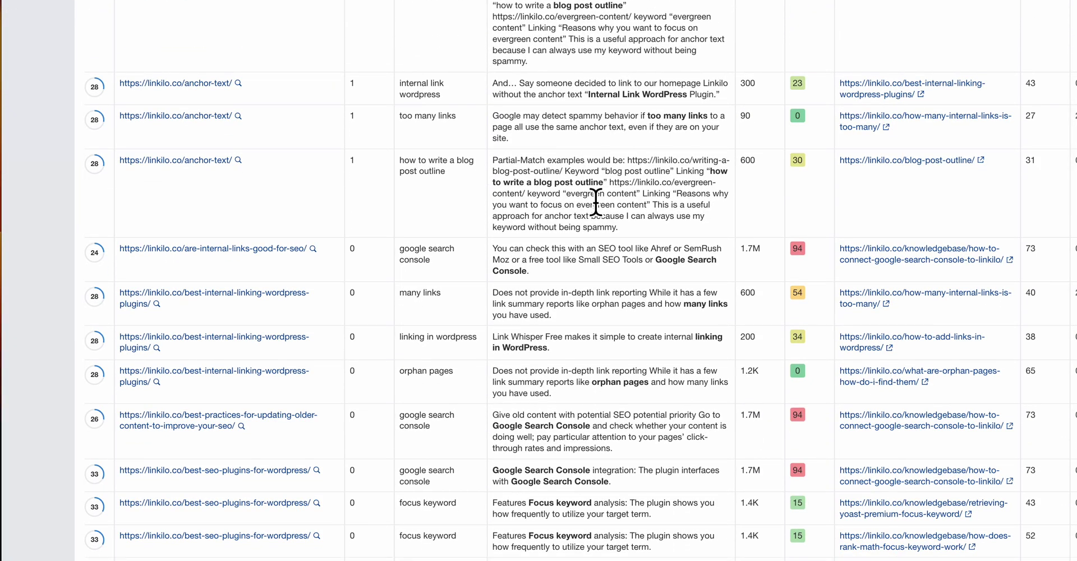
pyautogui.scroll(-5, 595, 202)
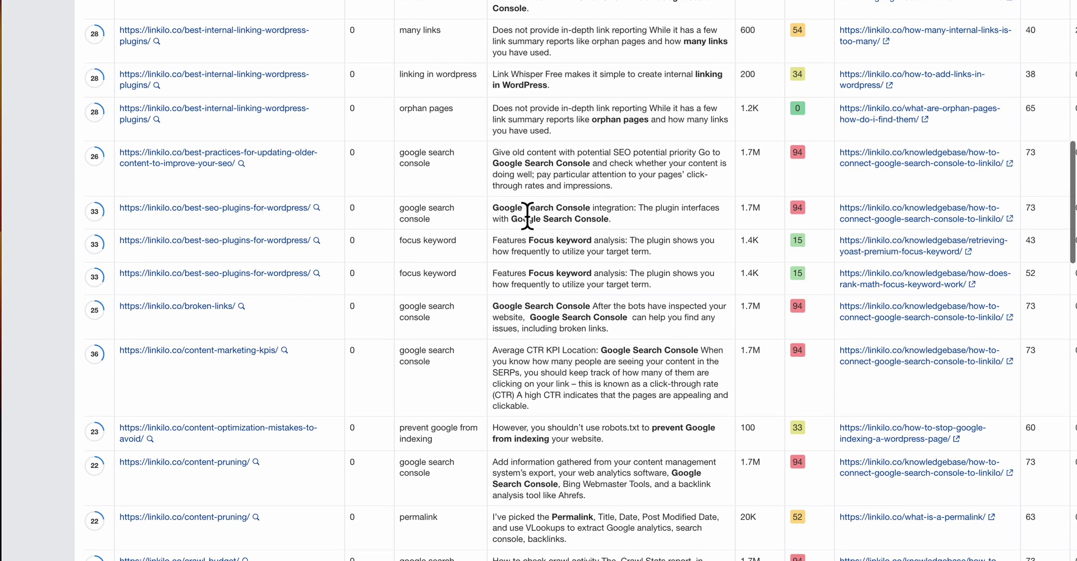
pyautogui.moveTo(527, 216); pyautogui.dragTo(599, 216)
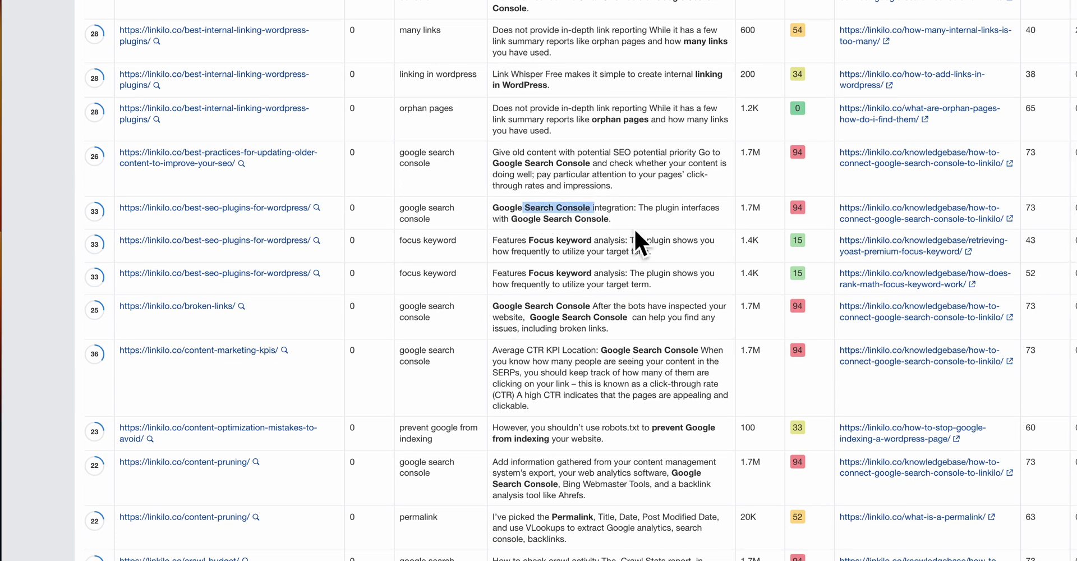
pyautogui.click(584, 318)
# Scroll to the bottom and load the remaining rows so all 61 of 61 results show.
pyautogui.scroll(-1, 583, 318)
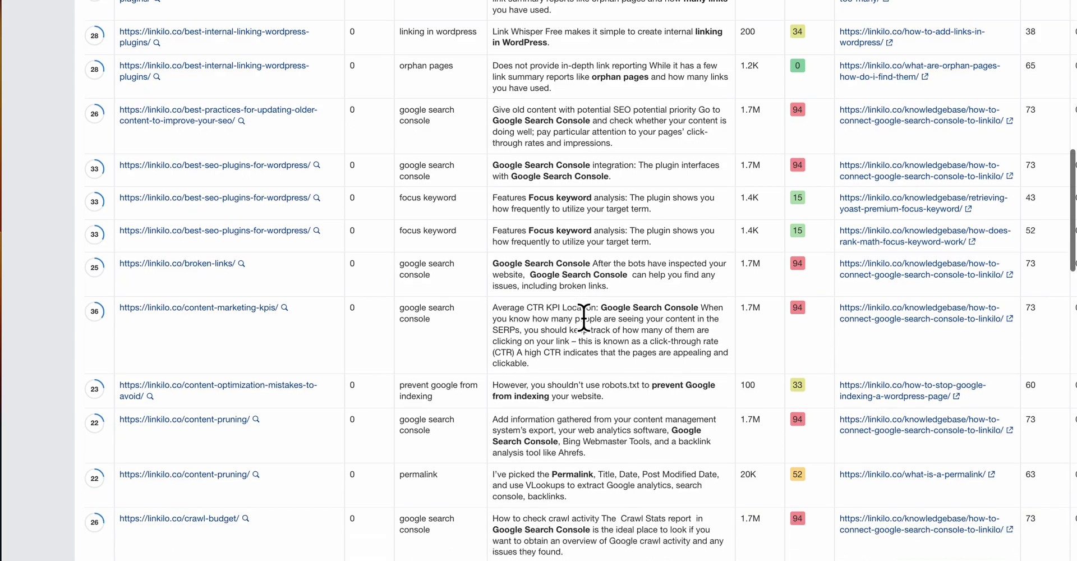
pyautogui.scroll(-7, 584, 317)
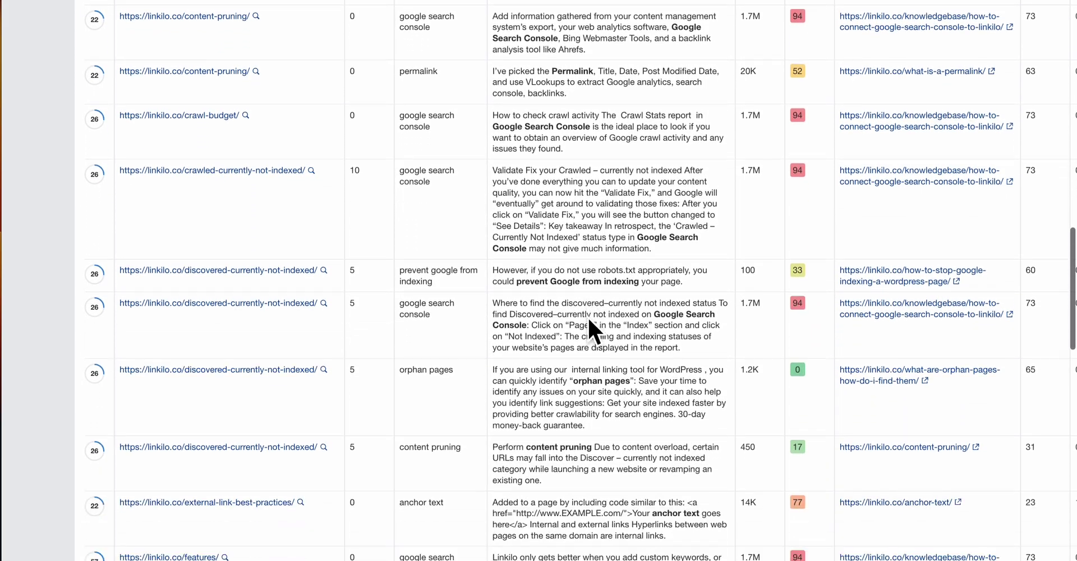
pyautogui.scroll(-2, 588, 318)
pyautogui.scroll(-6, 586, 303)
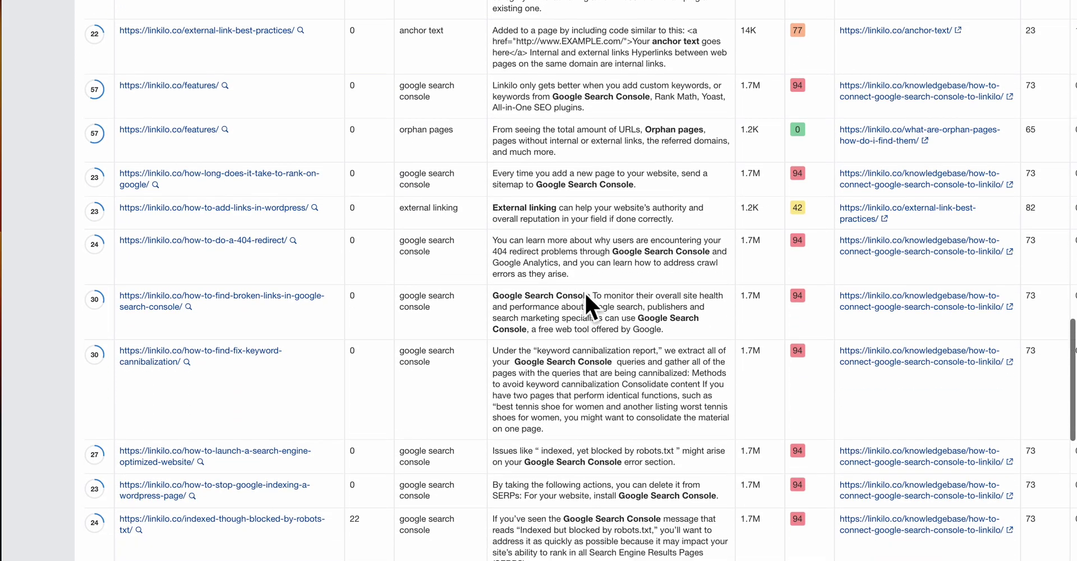
pyautogui.scroll(-9, 585, 296)
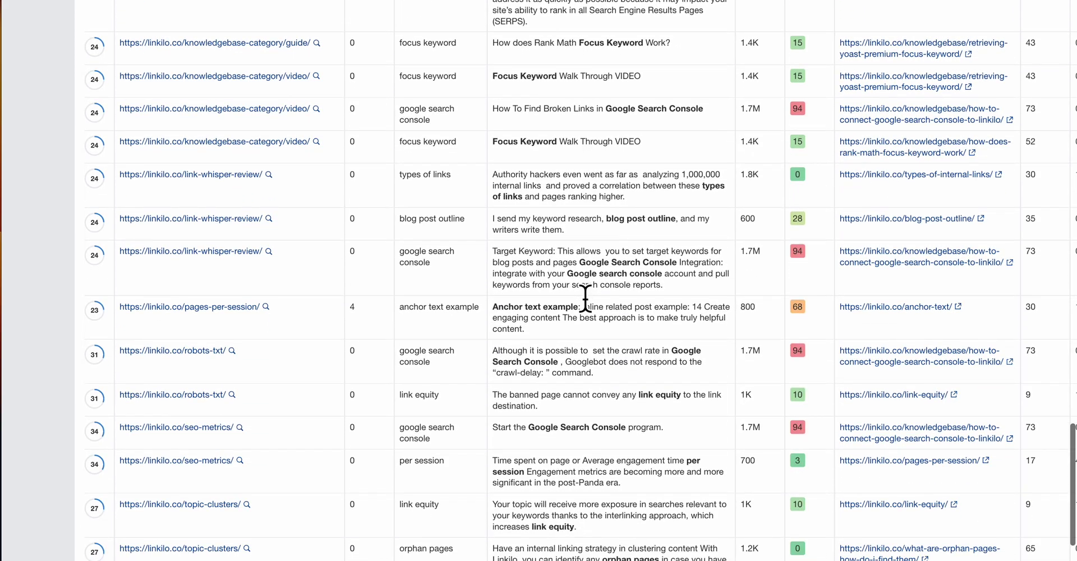
pyautogui.scroll(-3, 585, 297)
pyautogui.moveTo(657, 166); pyautogui.dragTo(662, 177)
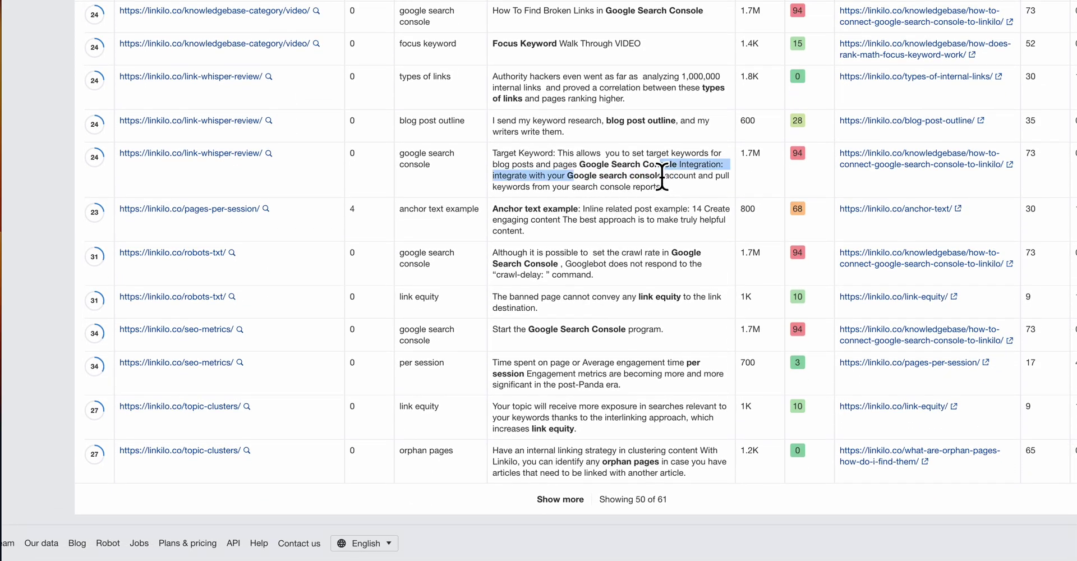
pyautogui.click(660, 160)
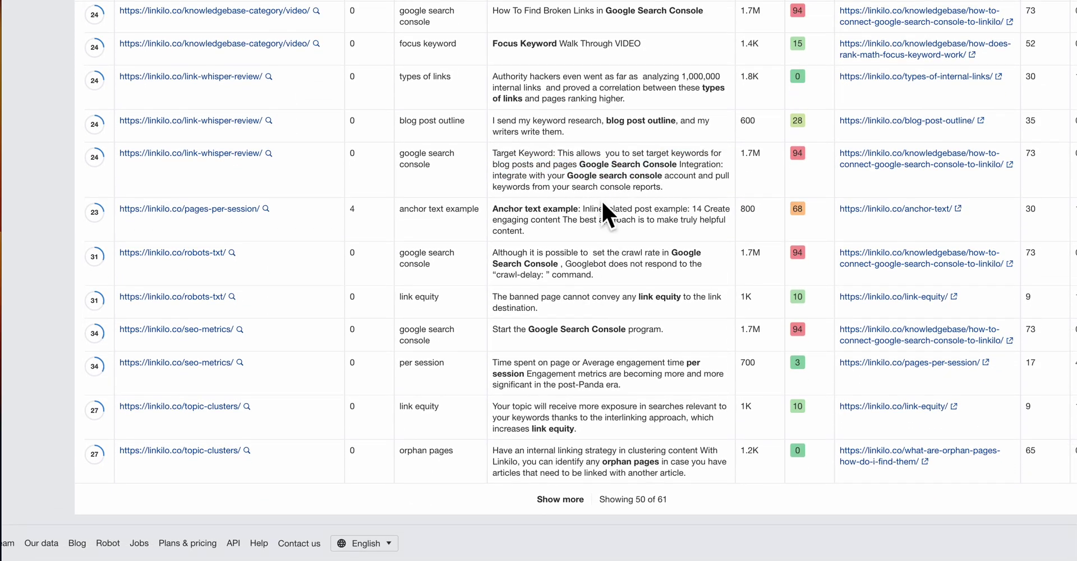
pyautogui.click(558, 500)
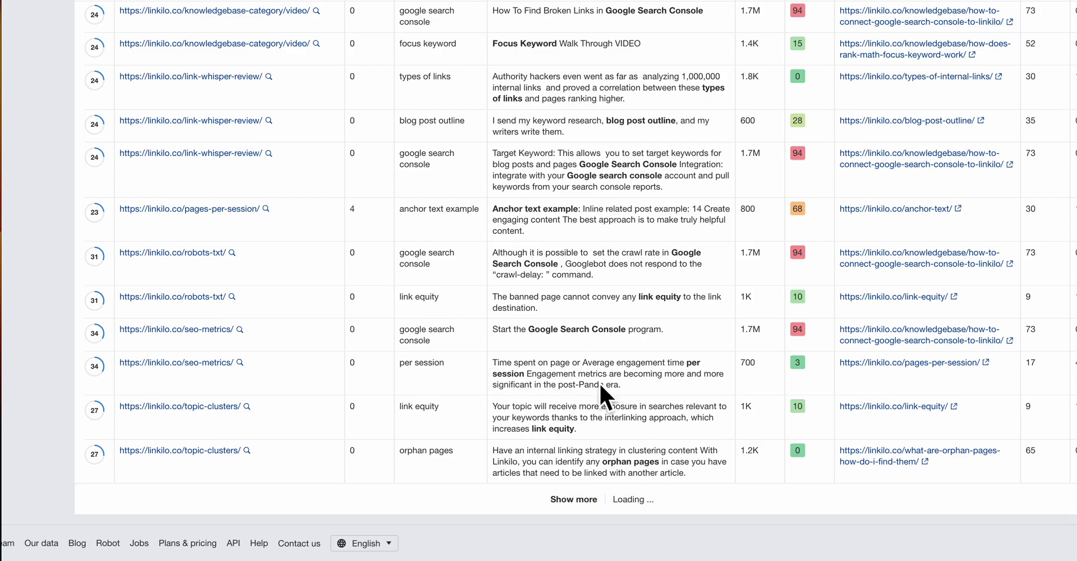
pyautogui.scroll(-10, 622, 281)
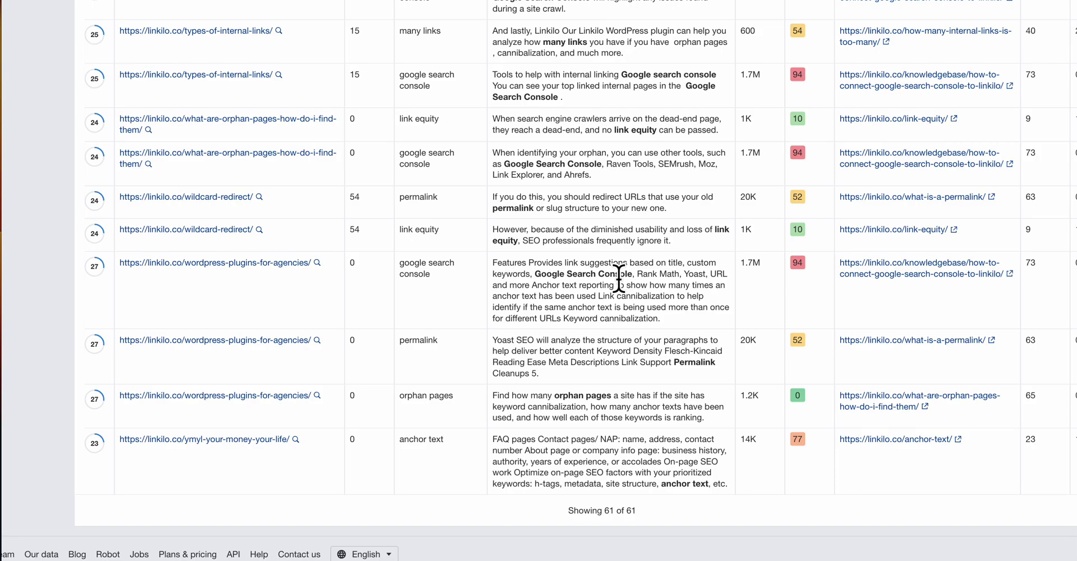
# Add a third filter rule Keyword = 'internal link' and apply it, leaving 0 results.
pyautogui.scroll(20, 618, 274)
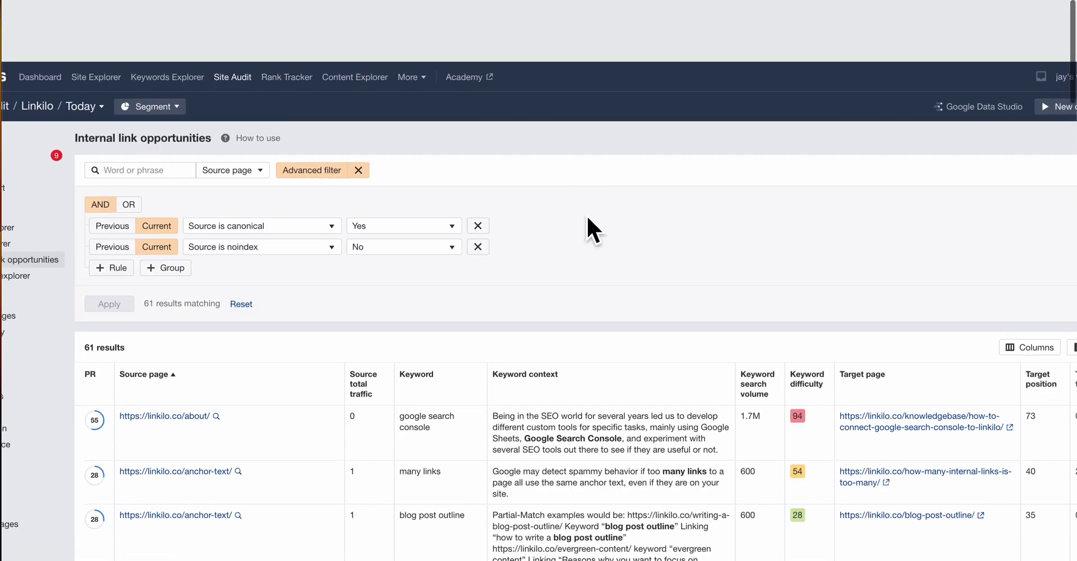
pyautogui.click(112, 205)
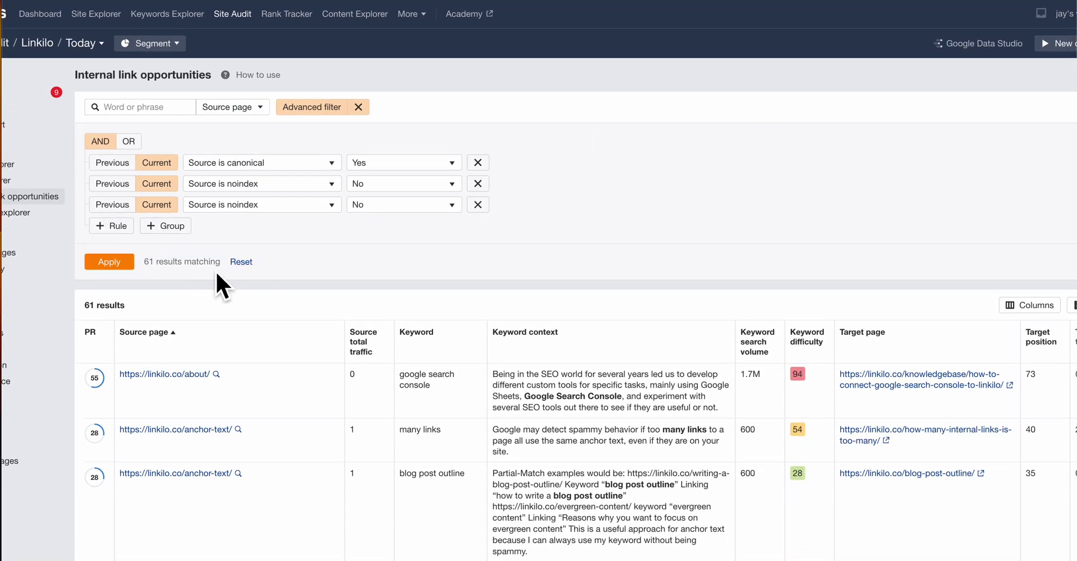
pyautogui.click(314, 205)
pyautogui.click(296, 339)
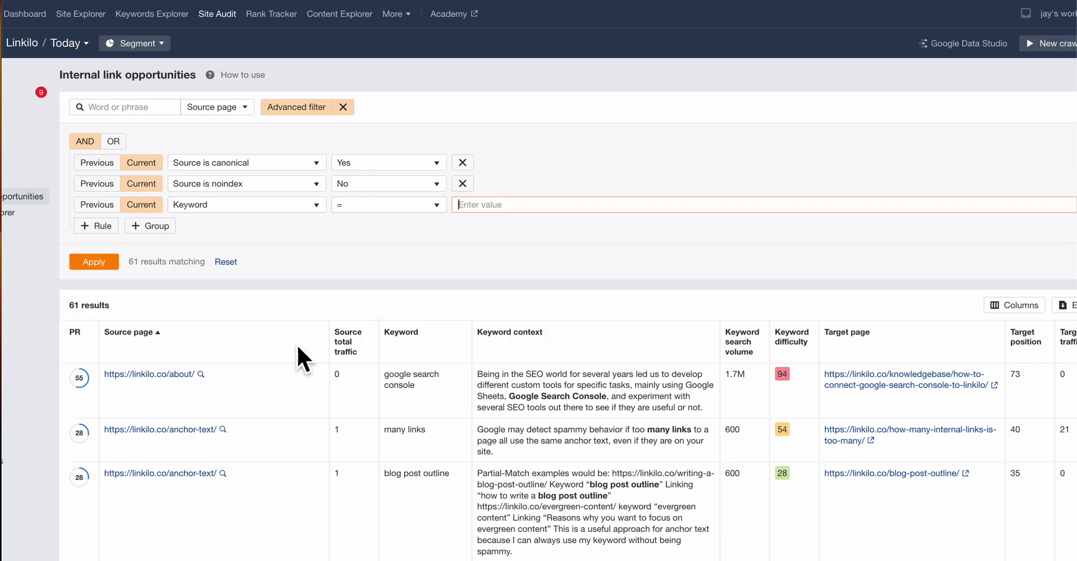
pyautogui.write('internal link')
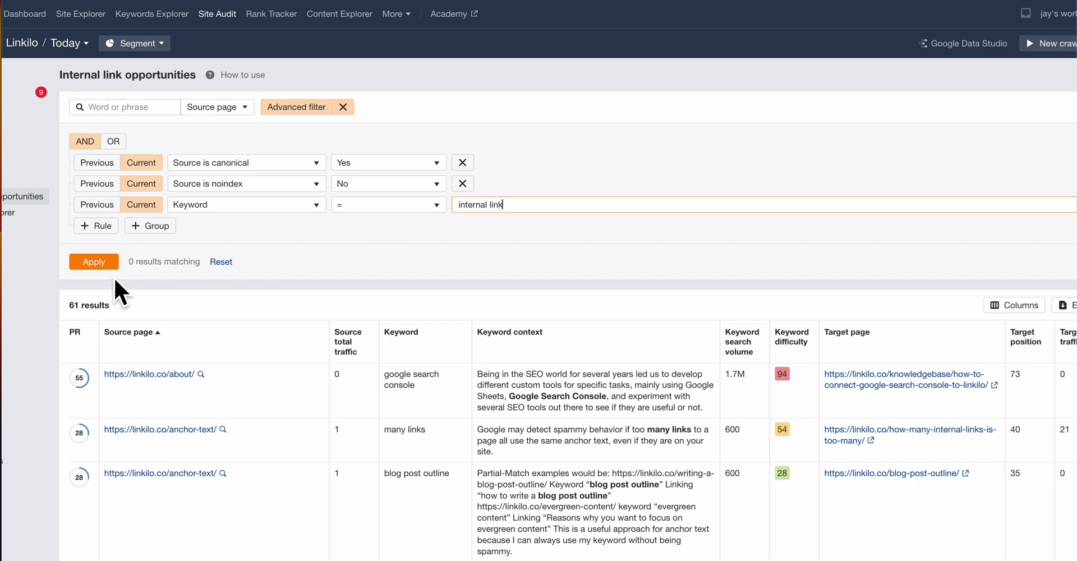
pyautogui.click(94, 262)
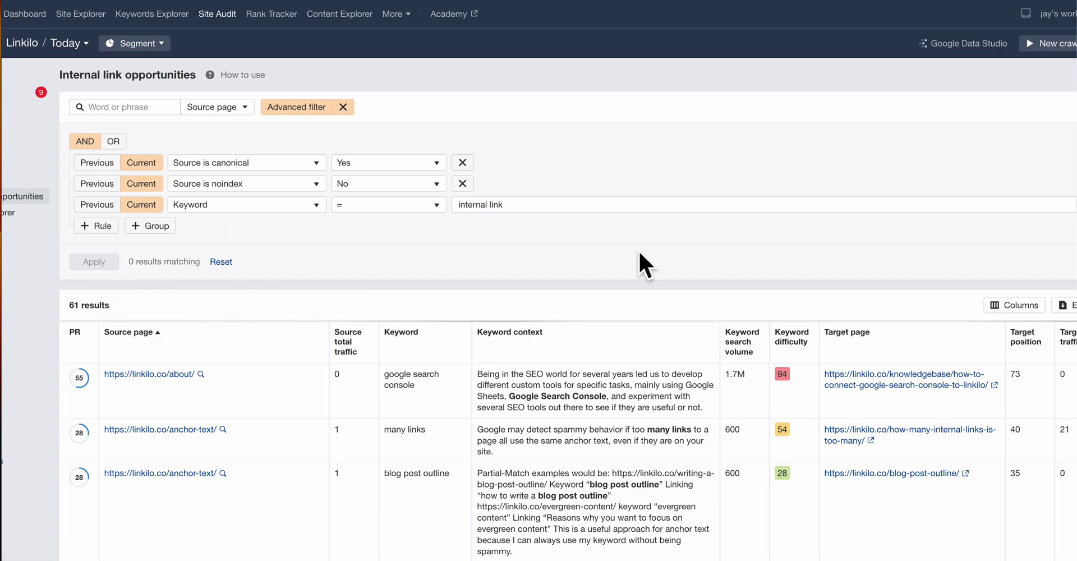
pyautogui.scroll(-1, 493, 281)
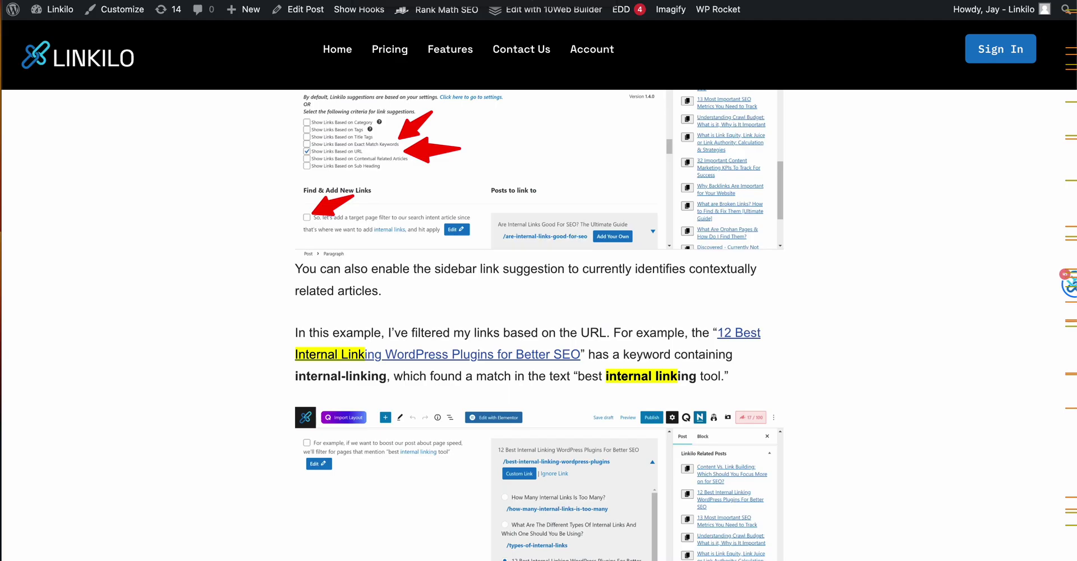
# Jump through each 'internal link' match in the Linkilo article down to the pros and cons section.
pyautogui.press('Return')
pyautogui.press('Return')
pyautogui.press('Return')
pyautogui.press('Return')
pyautogui.press('Return')
pyautogui.press('Return')
pyautogui.press('Return')
pyautogui.press('Return')
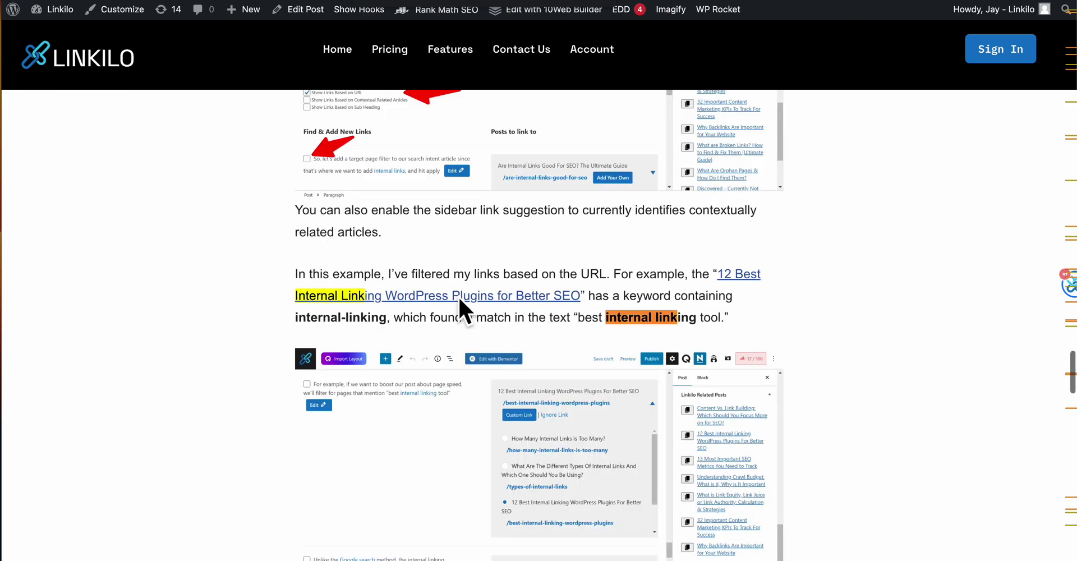
pyautogui.press('Return')
pyautogui.press('Return')
pyautogui.press('Return')
pyautogui.press('Return')
pyautogui.press('Return')
pyautogui.press('Return')
pyautogui.press('Return')
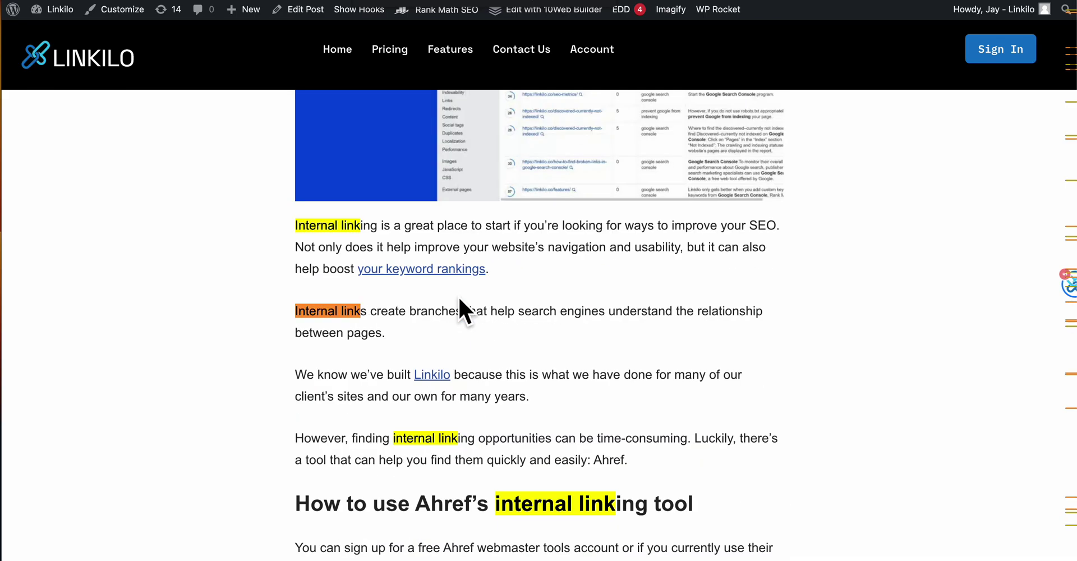
pyautogui.press('Return')
pyautogui.press('Return')
pyautogui.press('Return')
pyautogui.press('Return')
pyautogui.press('Return')
pyautogui.press('Return')
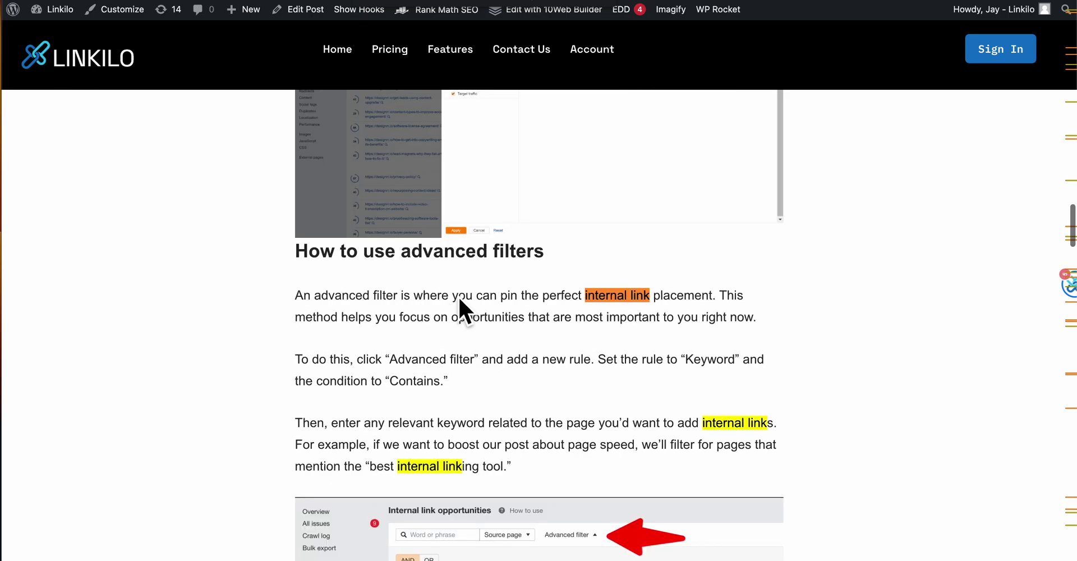
pyautogui.press('Return')
pyautogui.press('Return')
pyautogui.press('Return')
pyautogui.press('Return')
pyautogui.press('Return')
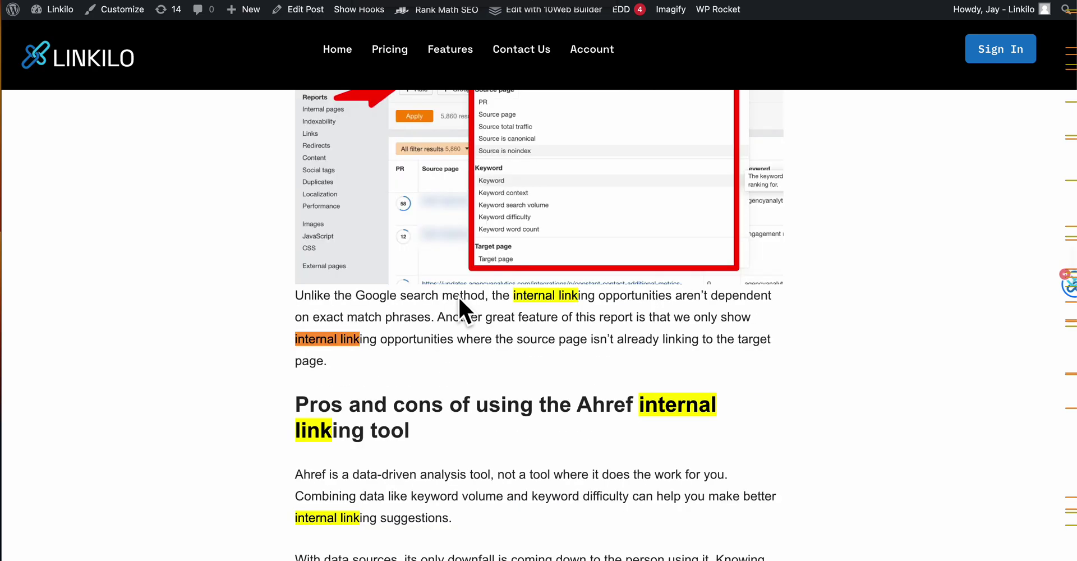
pyautogui.press('Return')
pyautogui.press('Return')
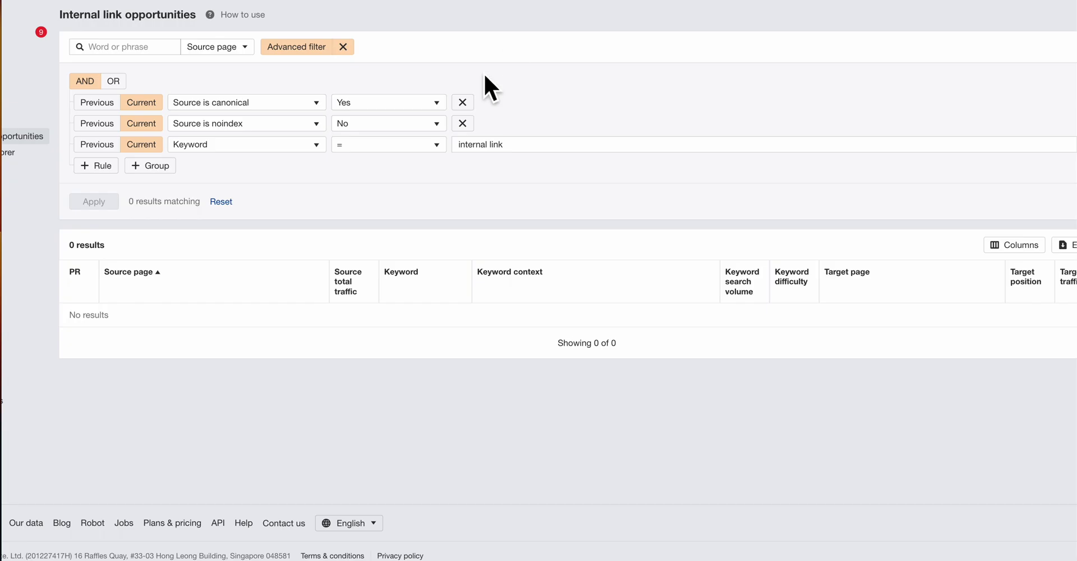
# Remove the Keyword = internal link rule, reapply the filter, and clear the advanced filter chip.
pyautogui.click(342, 46)
pyautogui.click(94, 180)
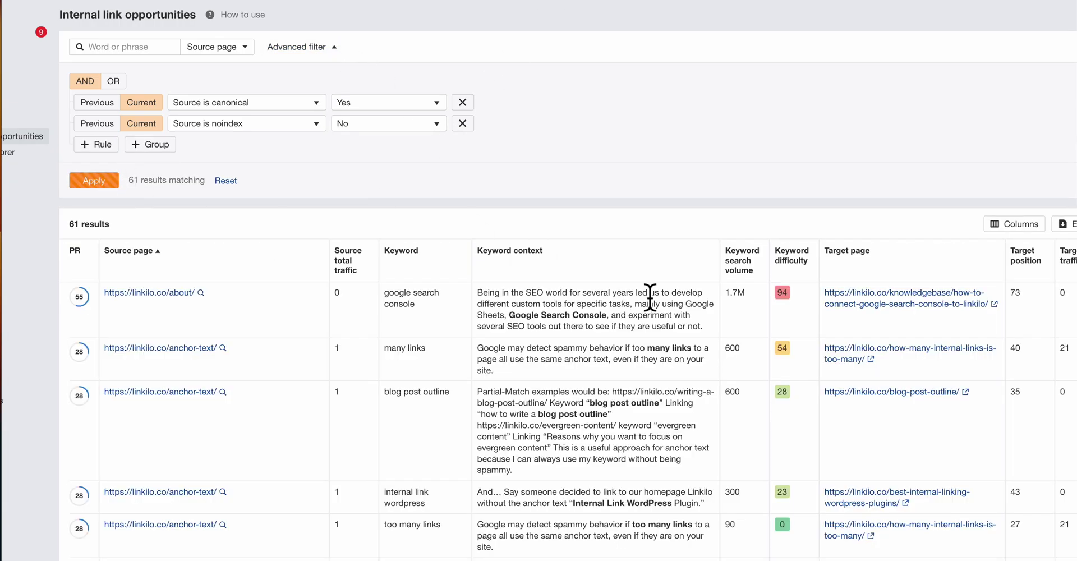
pyautogui.scroll(-7, 650, 297)
pyautogui.scroll(10, 649, 297)
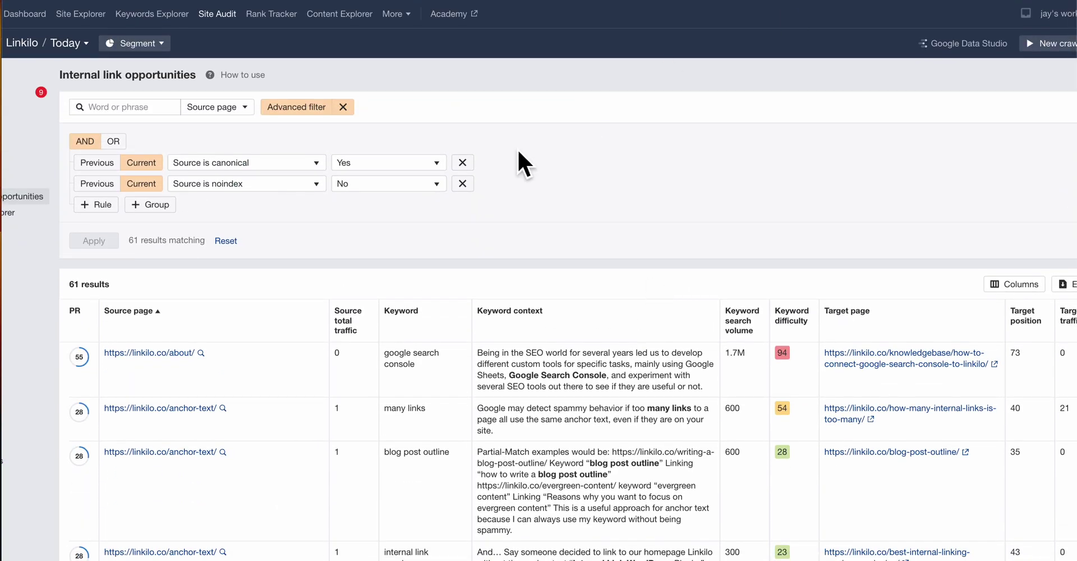
pyautogui.click(343, 106)
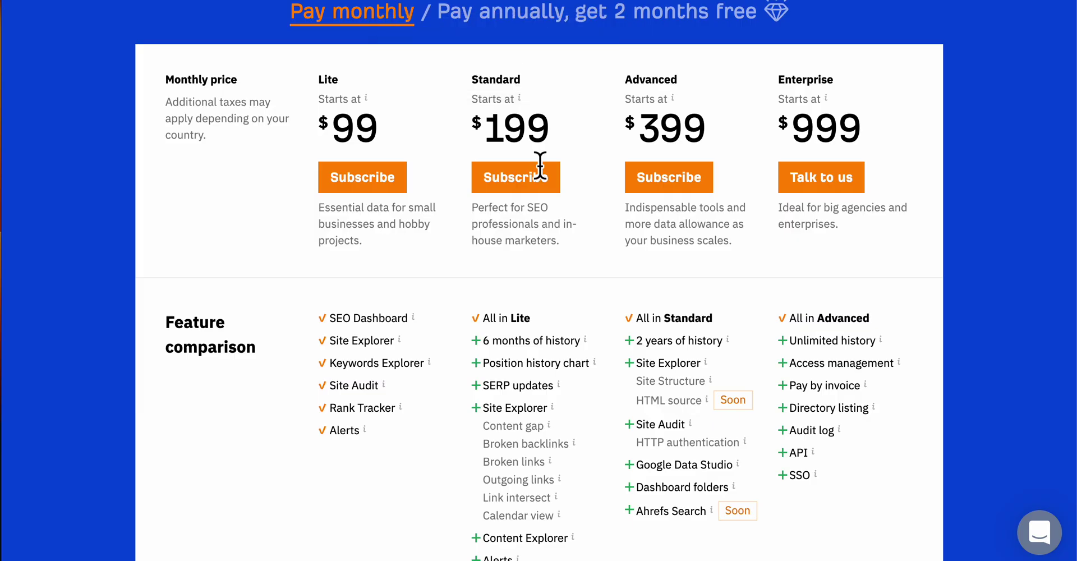
pyautogui.scroll(5, 547, 197)
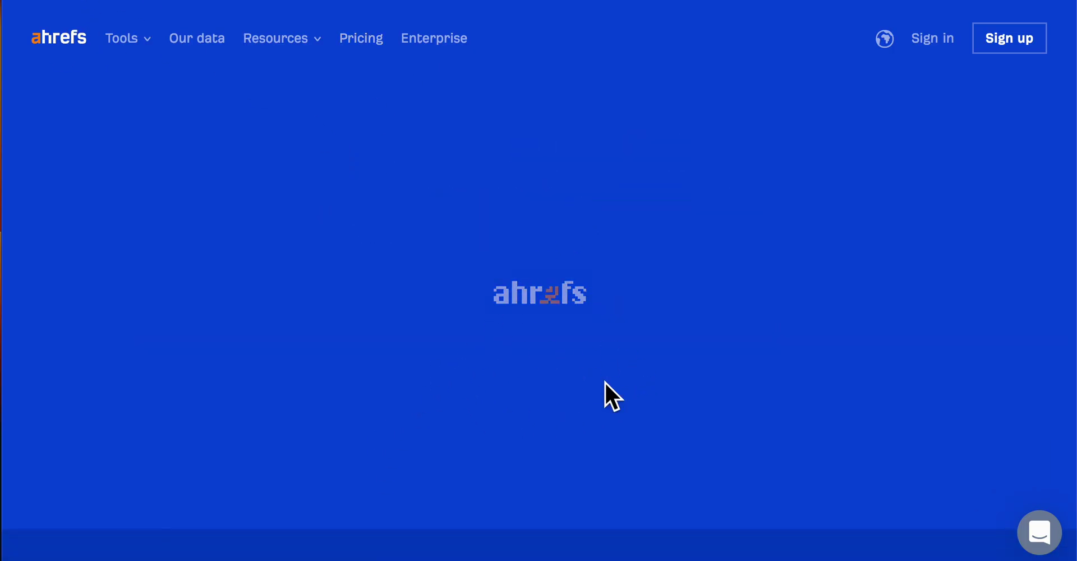
# Scroll the page while returning to the 61-result internal link opportunities report.
pyautogui.scroll(-2, 565, 339)
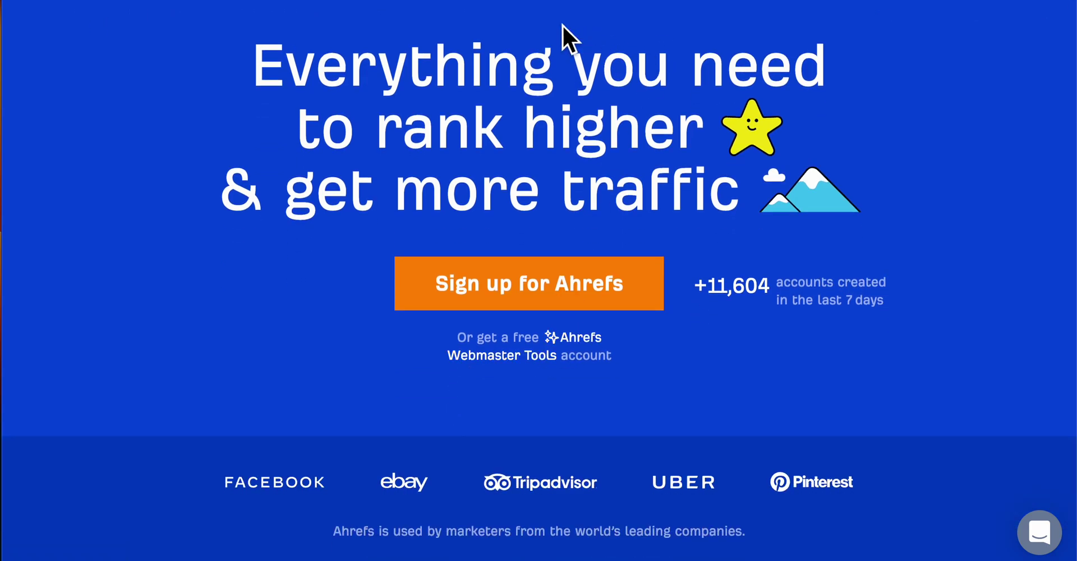
pyautogui.scroll(2, 553, 112)
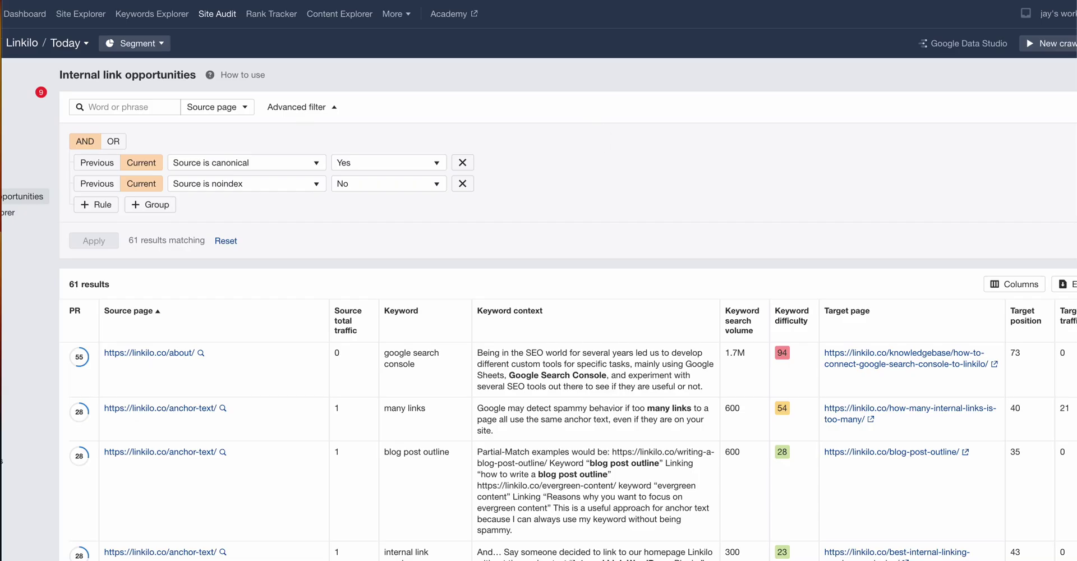
pyautogui.scroll(-4, 502, 456)
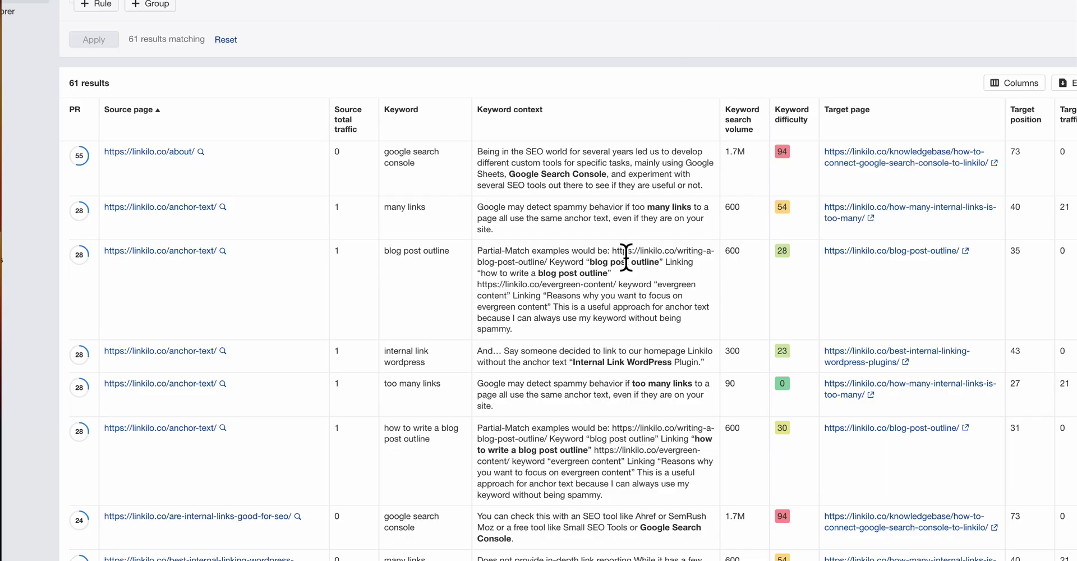
pyautogui.scroll(4, 622, 250)
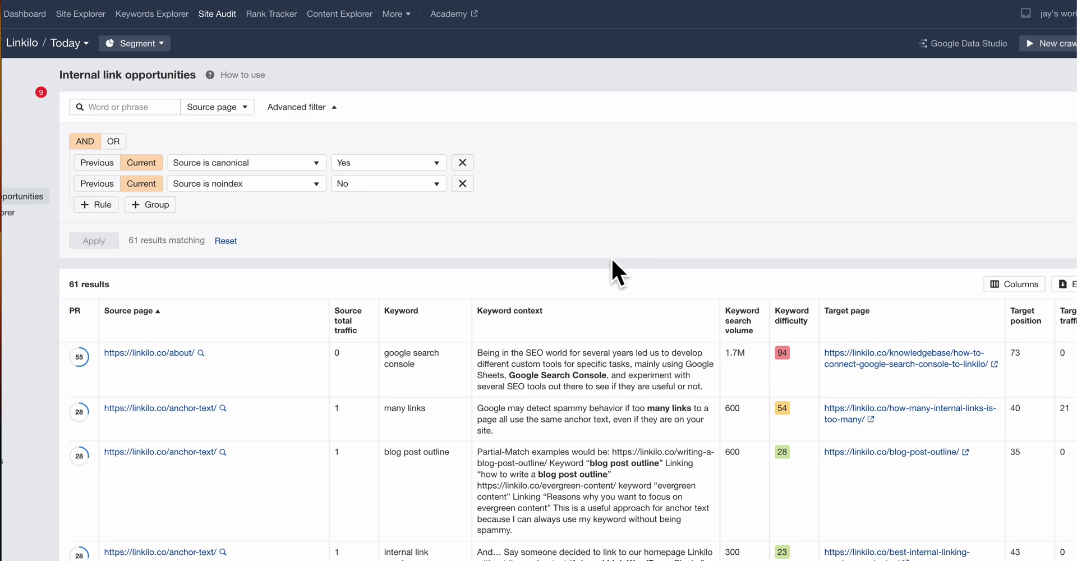
pyautogui.scroll(-3, 611, 258)
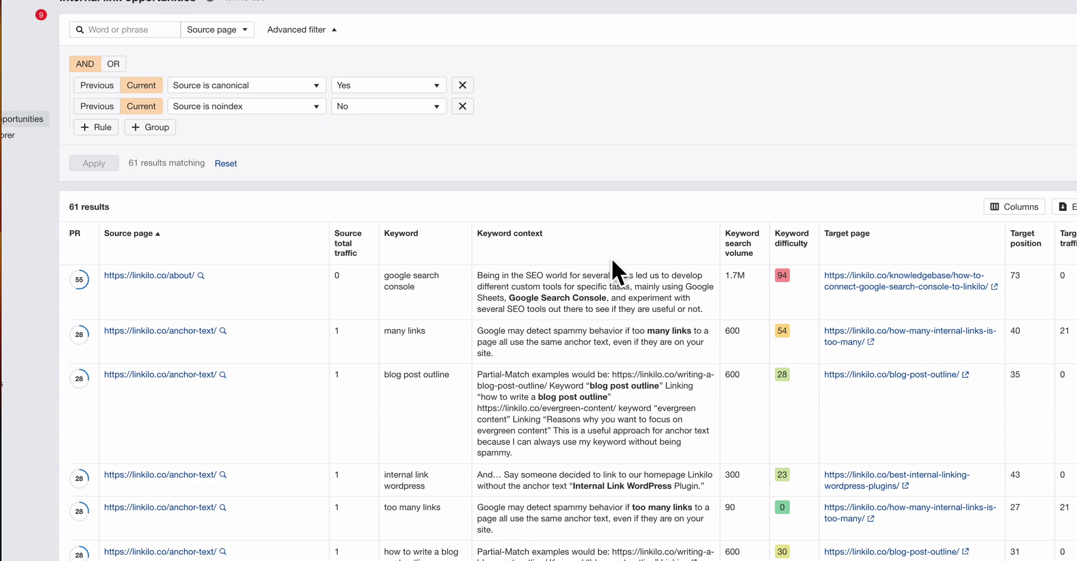
pyautogui.scroll(3, 611, 258)
pyautogui.hscroll(-2, 611, 258)
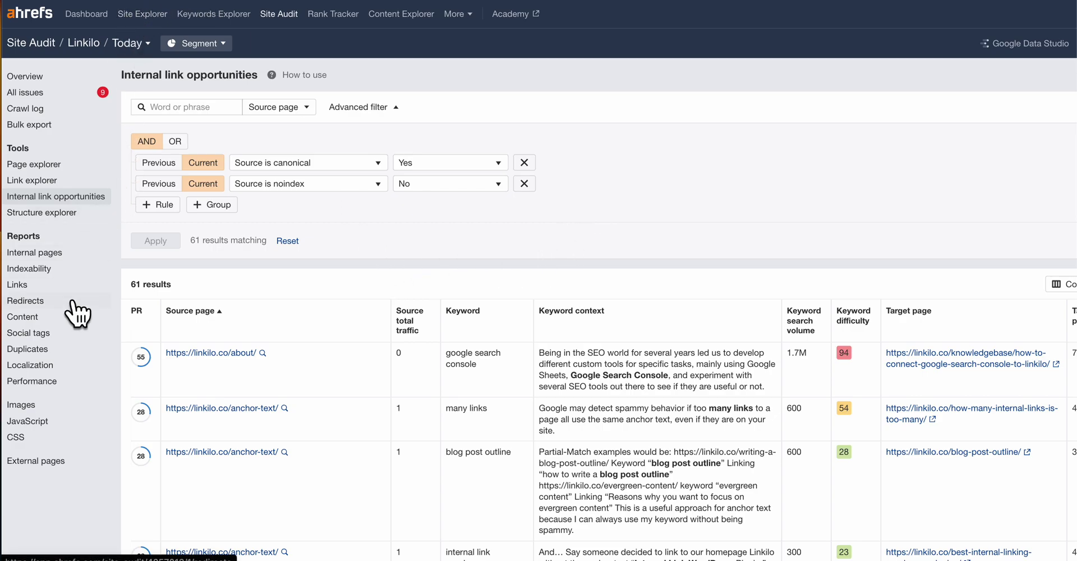
# Open the Internal pages report and scroll through its 369 crawled pages and HTTP status charts.
pyautogui.click(61, 255)
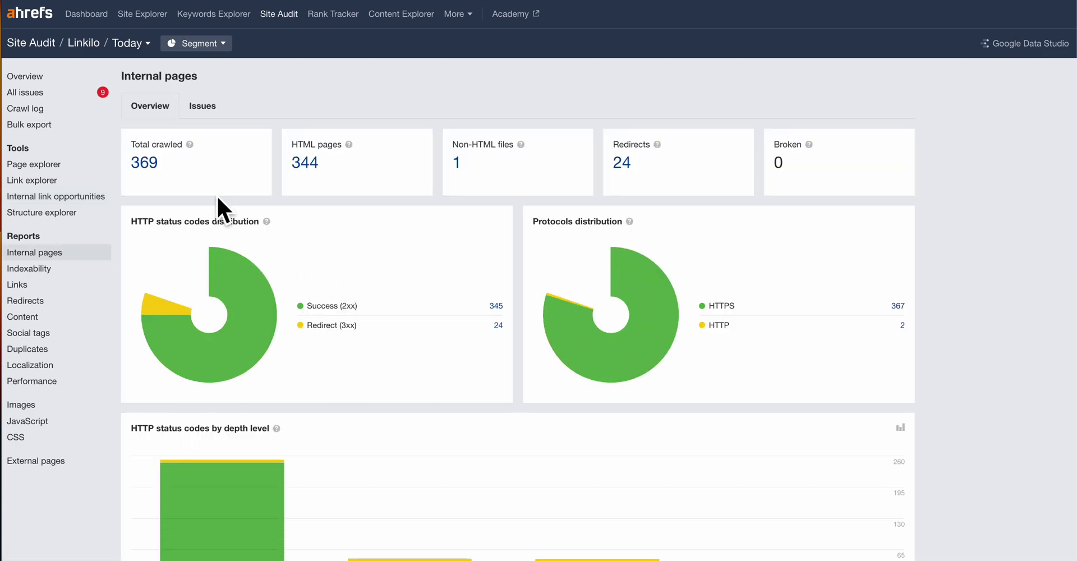
pyautogui.scroll(-7, 210, 190)
pyautogui.scroll(-1, 209, 188)
pyautogui.scroll(8, 208, 188)
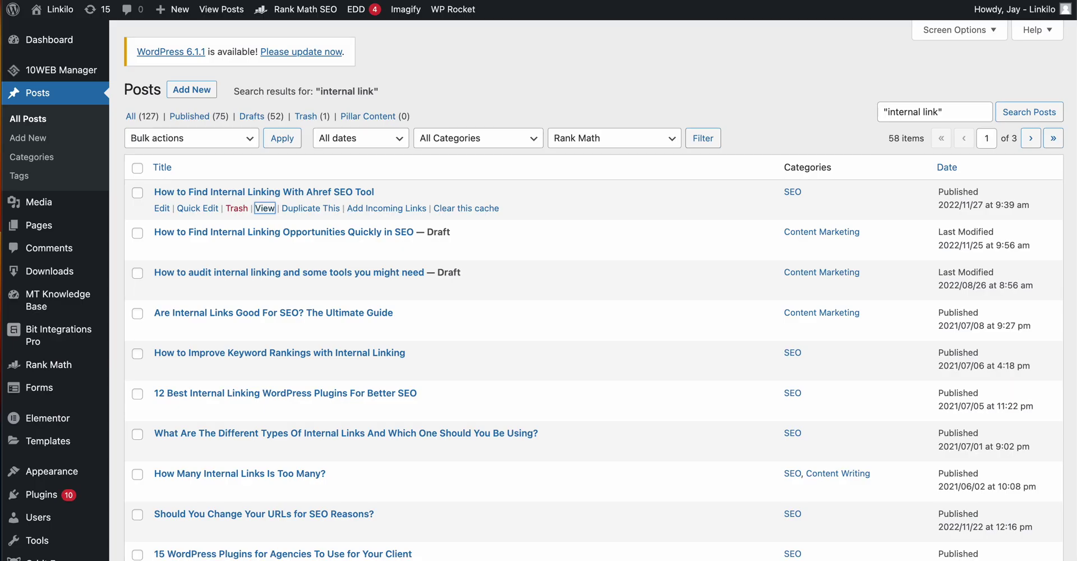
# Scroll the Linkilo summary to General Statistics: 125 URLs, 205 internal links, 67 orphan pages.
pyautogui.scroll(-5, 92, 443)
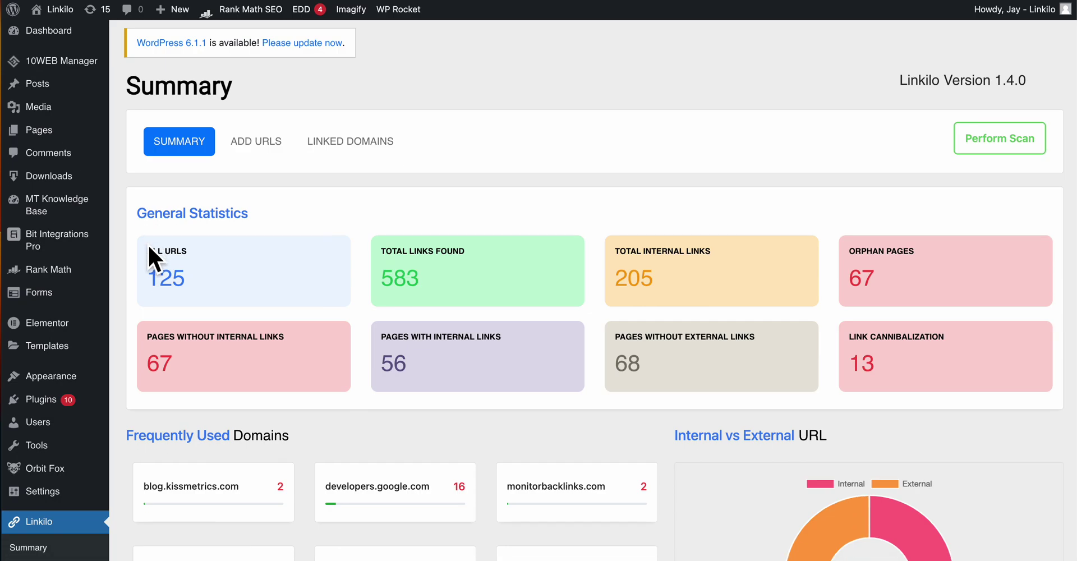
pyautogui.scroll(-3, 148, 244)
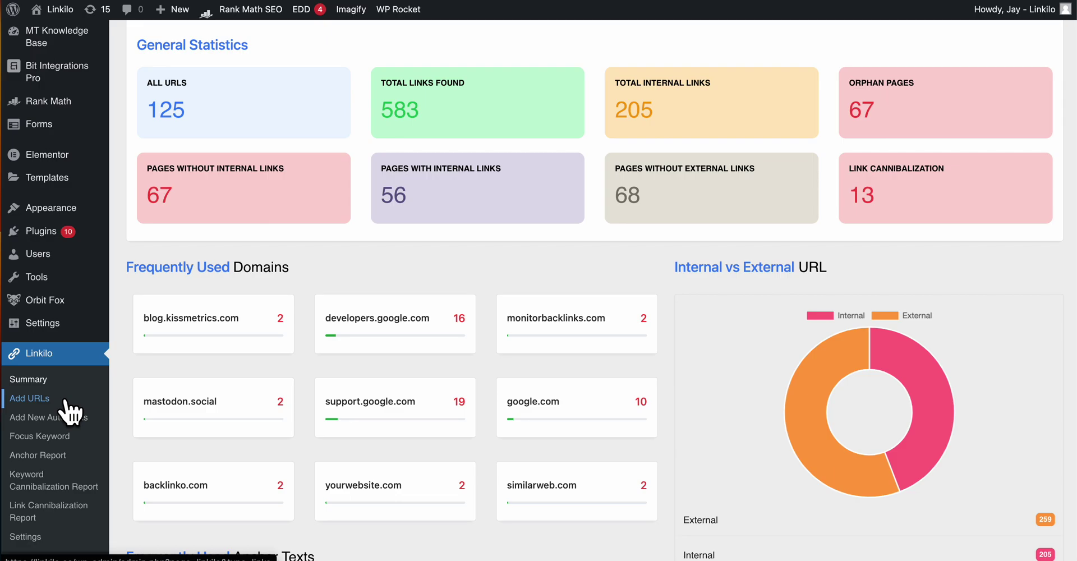
pyautogui.scroll(-1, 70, 412)
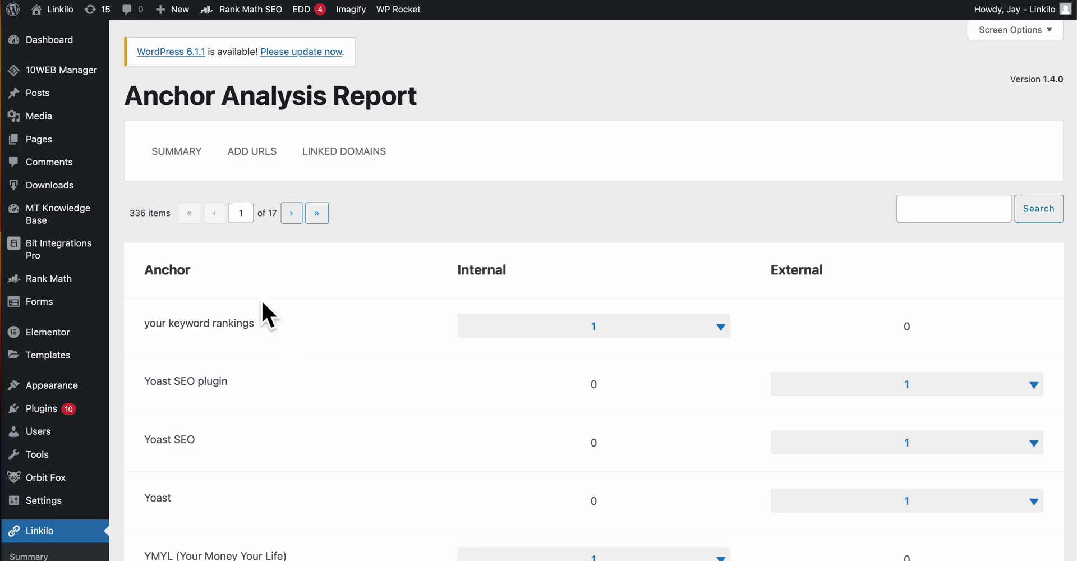
# Scroll through the Anchor Report and the Add URLs list of 125 URLs with their link counts.
pyautogui.scroll(-4, 193, 403)
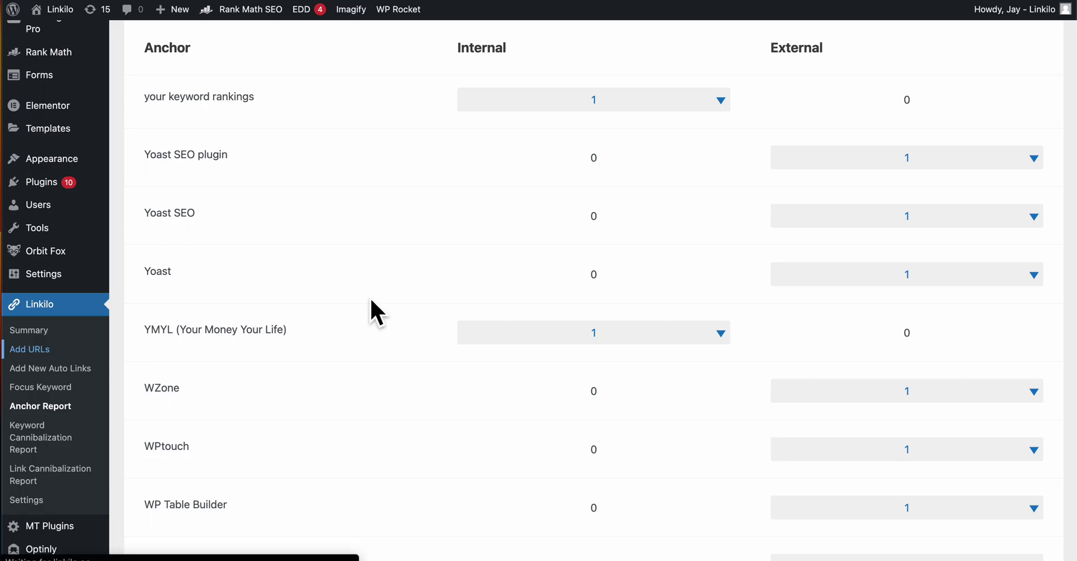
pyautogui.scroll(-3, 370, 297)
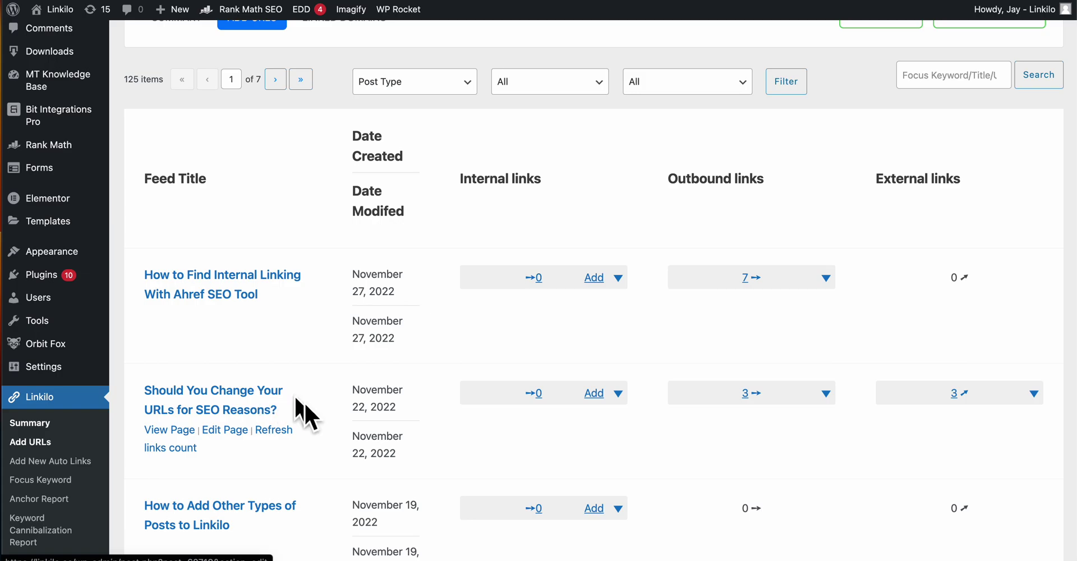
pyautogui.scroll(3, 603, 278)
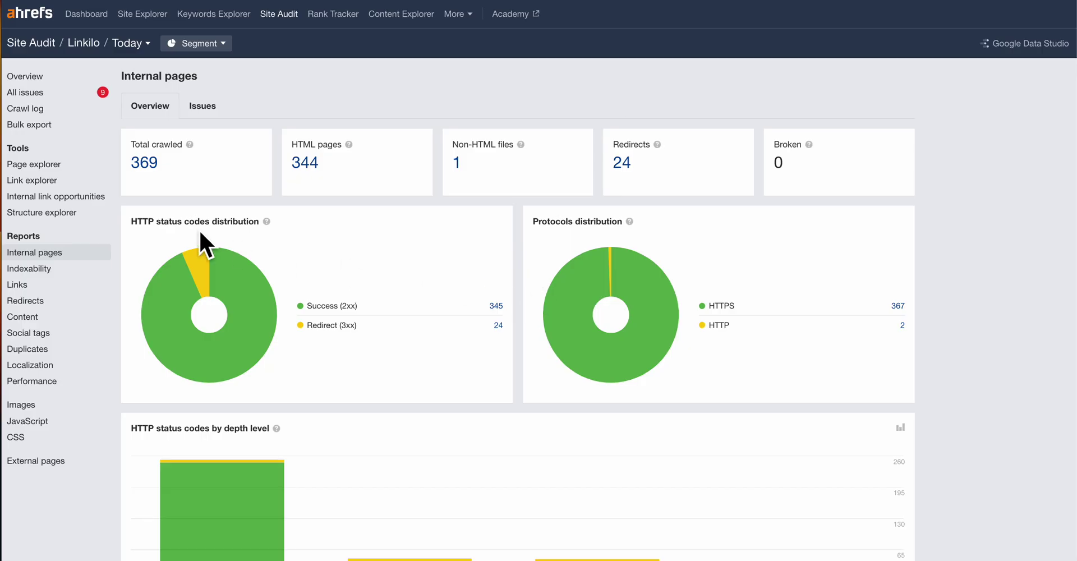
# Open Internal link opportunities from the Site Audit Tools list, showing 61 unfiltered results.
pyautogui.click(82, 181)
pyautogui.click(84, 211)
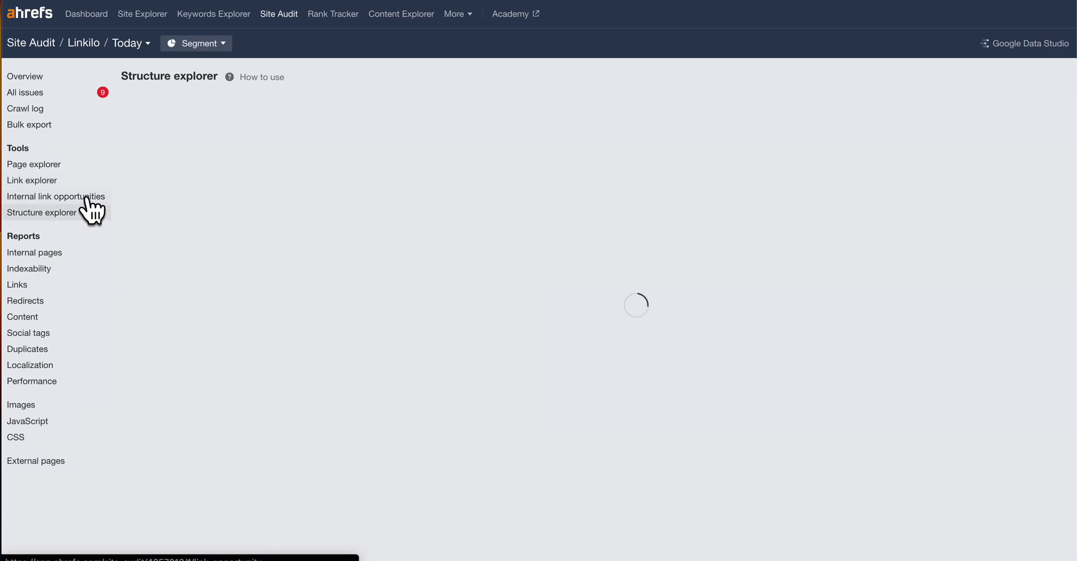
pyautogui.click(85, 197)
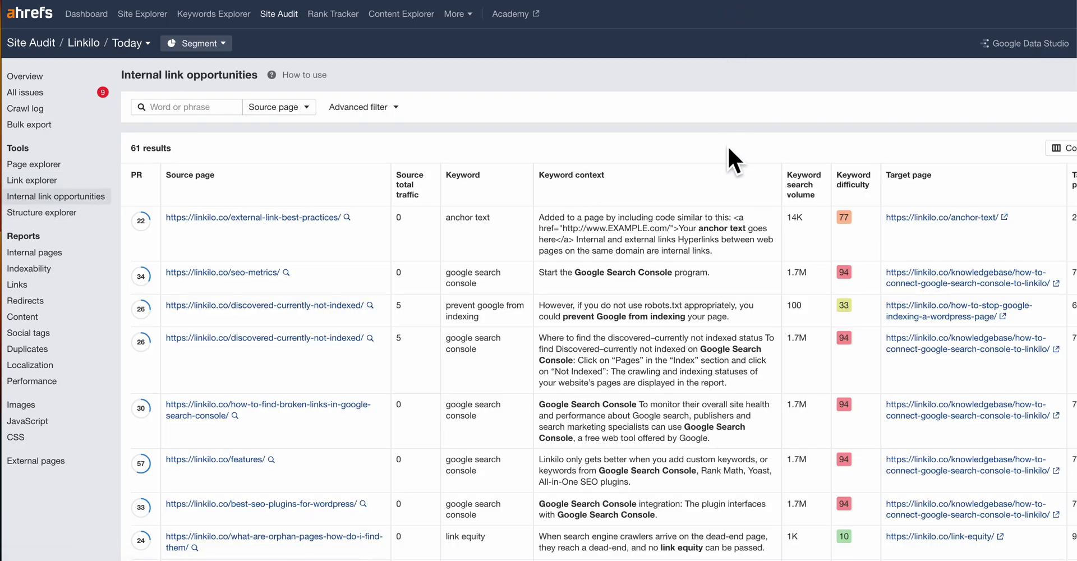